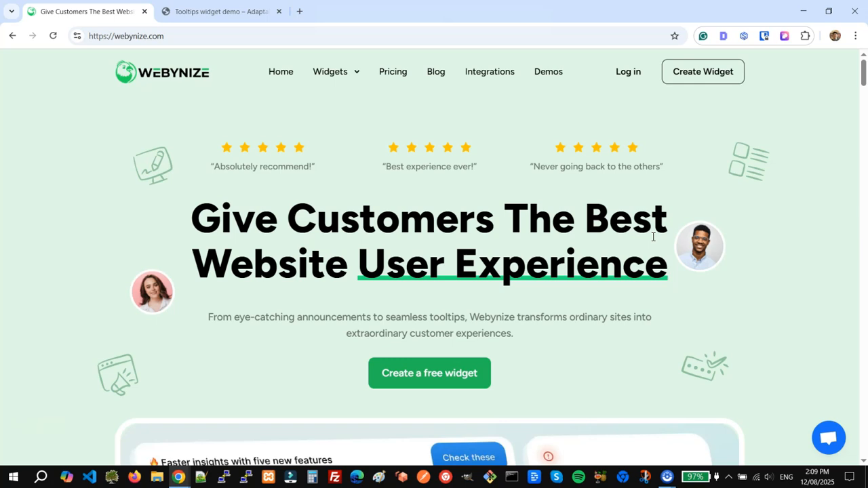
Switch from the Webynize homepage to the 'Tooltips widget demo' WordPress page
{"action": "left_click", "coordinate": [613, 262]}
{"action": "left_click", "coordinate": [217, 12]}
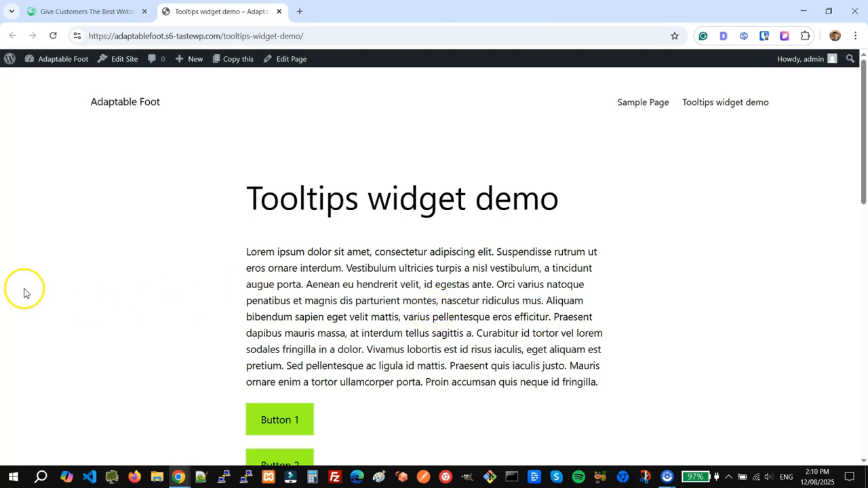
Review Button 1 and Button 2 lower on the demo page, then return to the Webynize homepage
{"action": "scroll", "coordinate": [241, 322], "scroll_direction": "down", "scroll_amount": 2}
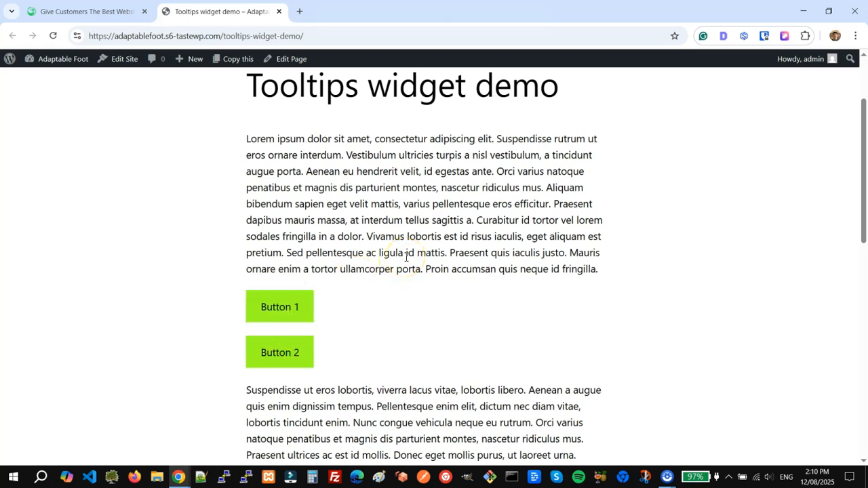
{"action": "scroll", "coordinate": [381, 288], "scroll_direction": "up", "scroll_amount": 2}
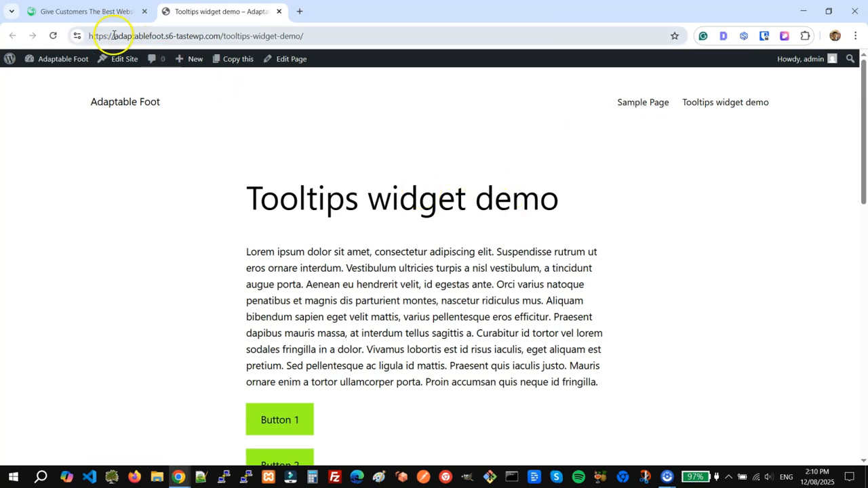
{"action": "left_click", "coordinate": [90, 15]}
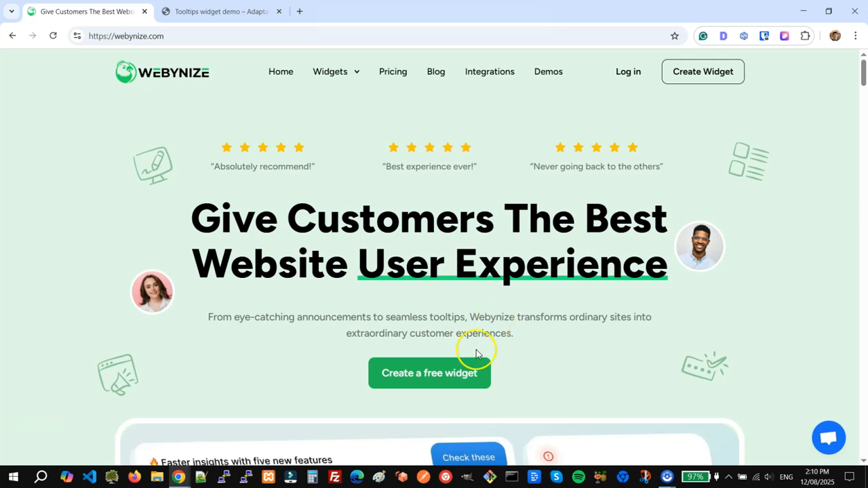
Create a free Tooltips widget named 'my tooltips widget' and continue to its customization page
{"action": "left_click", "coordinate": [458, 382]}
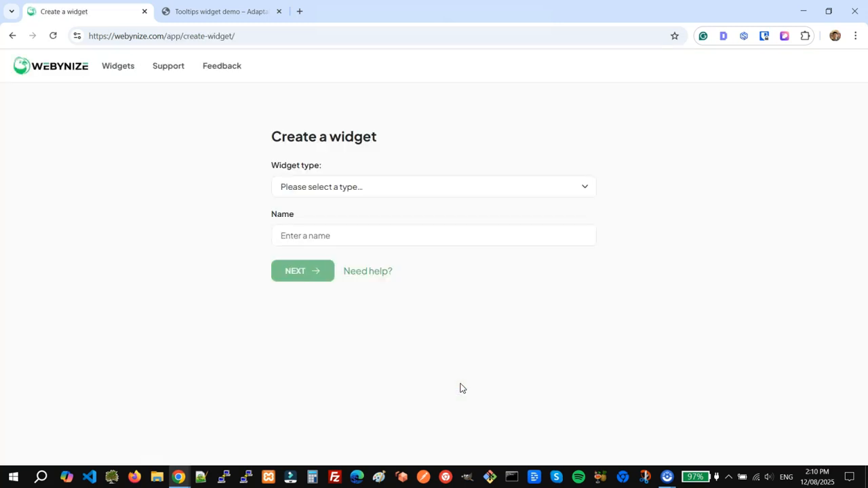
{"action": "left_click", "coordinate": [419, 187]}
{"action": "scroll", "coordinate": [407, 260], "scroll_direction": "down", "scroll_amount": 2}
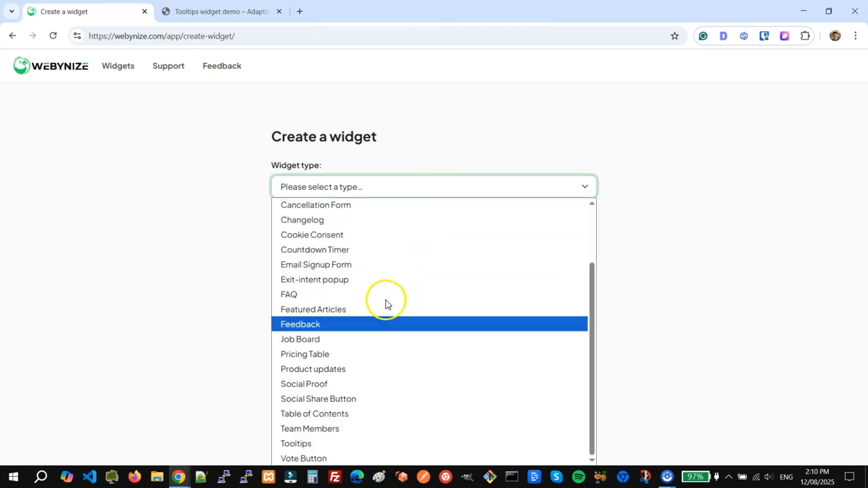
{"action": "left_click", "coordinate": [364, 441]}
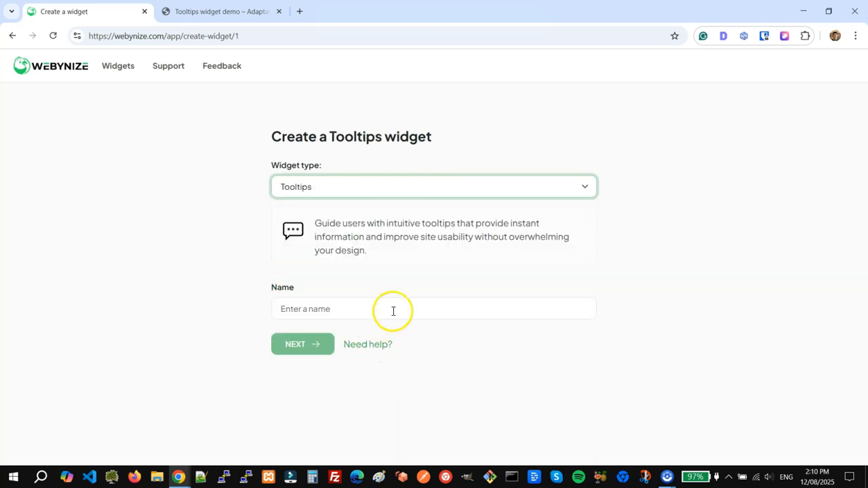
{"action": "left_click", "coordinate": [392, 310]}
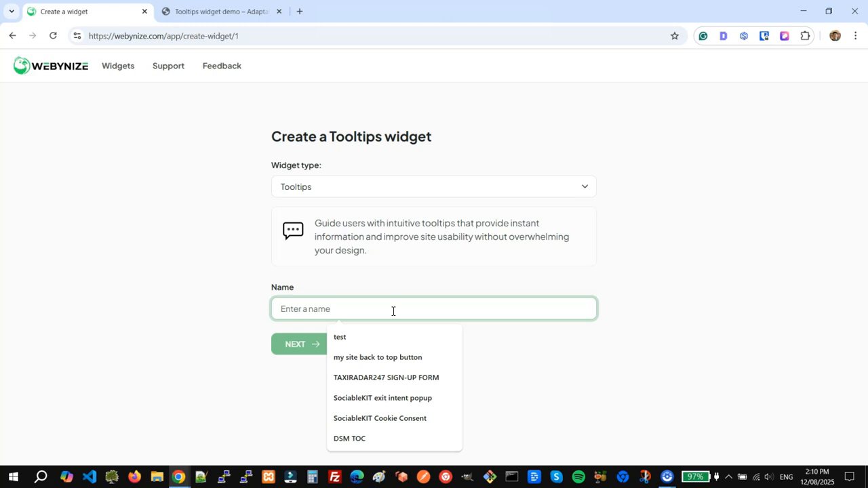
{"action": "type", "text": "my tooltips widget"}
{"action": "left_click", "coordinate": [301, 349]}
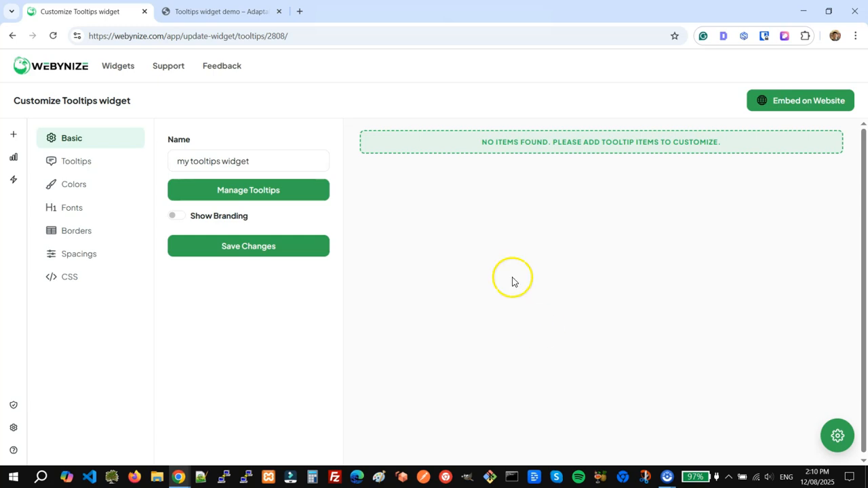
Start a new tooltip item under Manage Tooltips, then switch to the demo page tab
{"action": "left_click", "coordinate": [260, 195]}
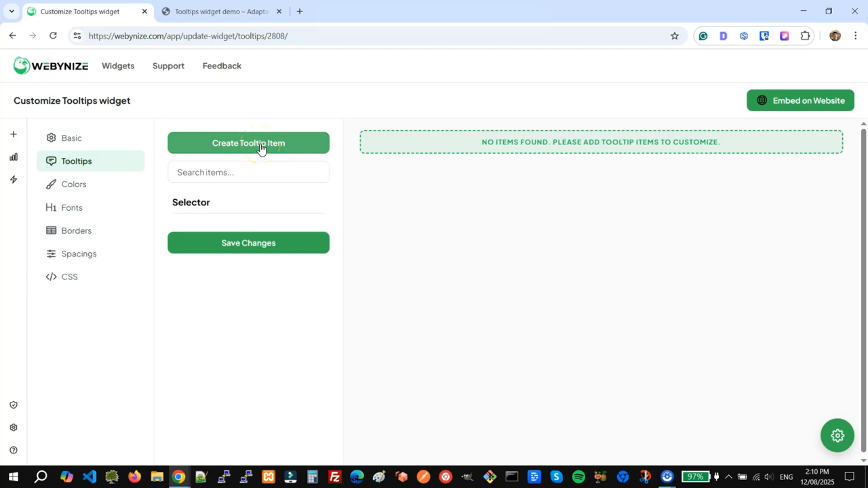
{"action": "left_click", "coordinate": [261, 145]}
{"action": "left_click", "coordinate": [358, 135]}
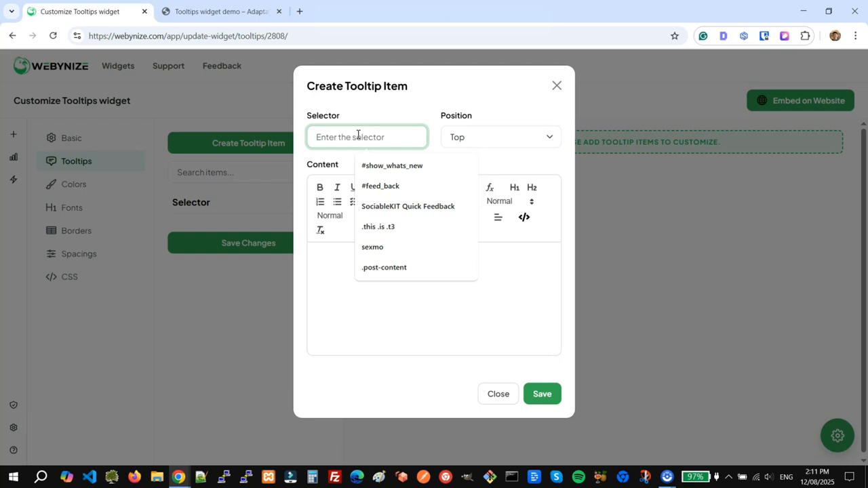
{"action": "left_click", "coordinate": [221, 12]}
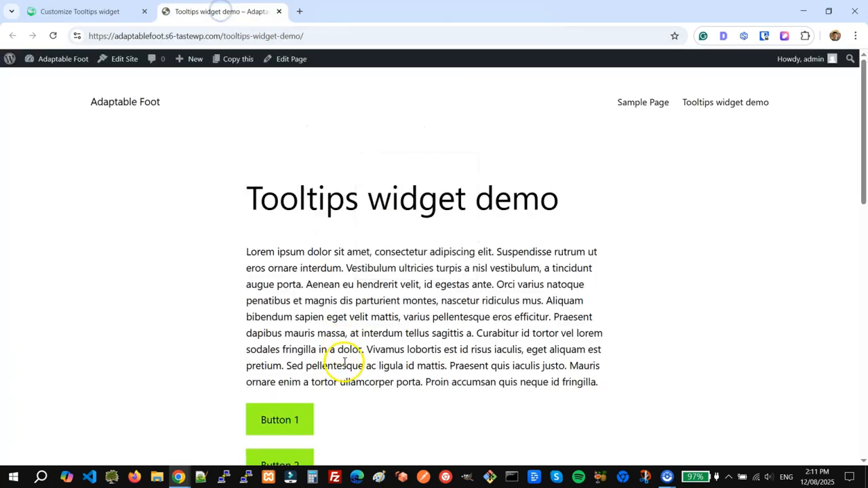
Check Button 1 and Button 2 on the demo page, then return to the Webynize tooltip editor
{"action": "scroll", "coordinate": [344, 363], "scroll_direction": "down", "scroll_amount": 2}
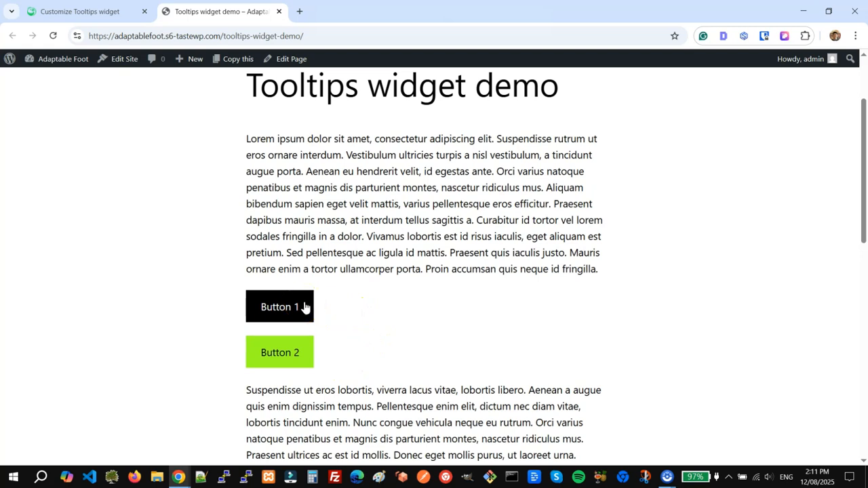
{"action": "left_click", "coordinate": [309, 346]}
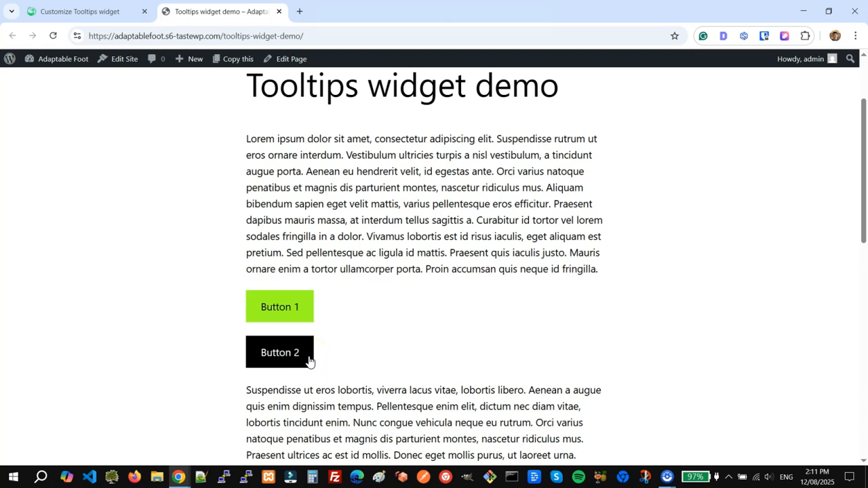
{"action": "left_click", "coordinate": [105, 12]}
Save a Top-positioned #button1 tooltip reading 'This is the tooltip of button 1!'
{"action": "left_click", "coordinate": [366, 138]}
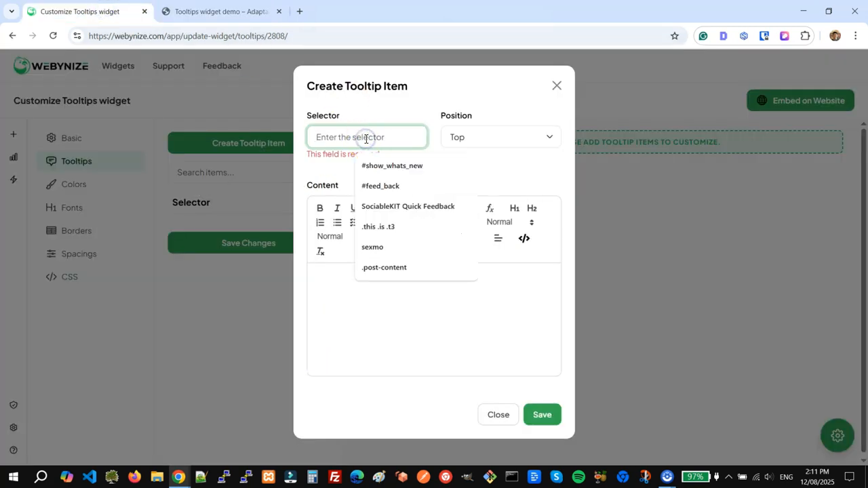
{"action": "type", "text": "#"}
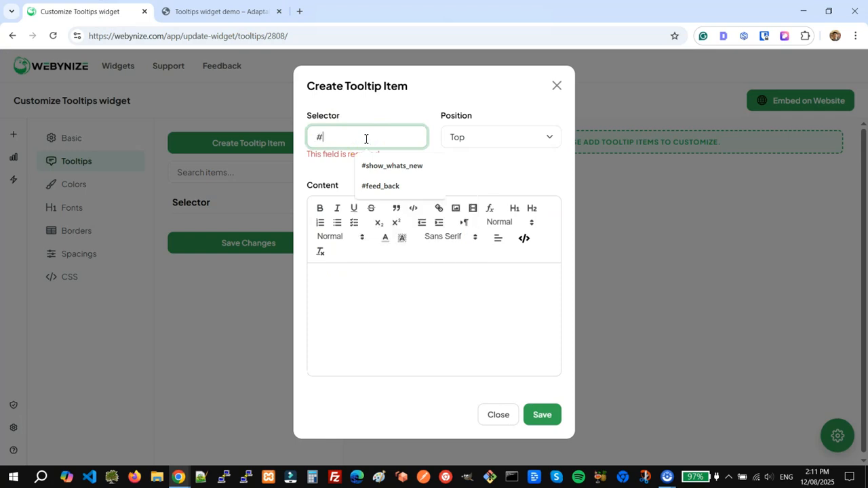
{"action": "type", "text": "button1"}
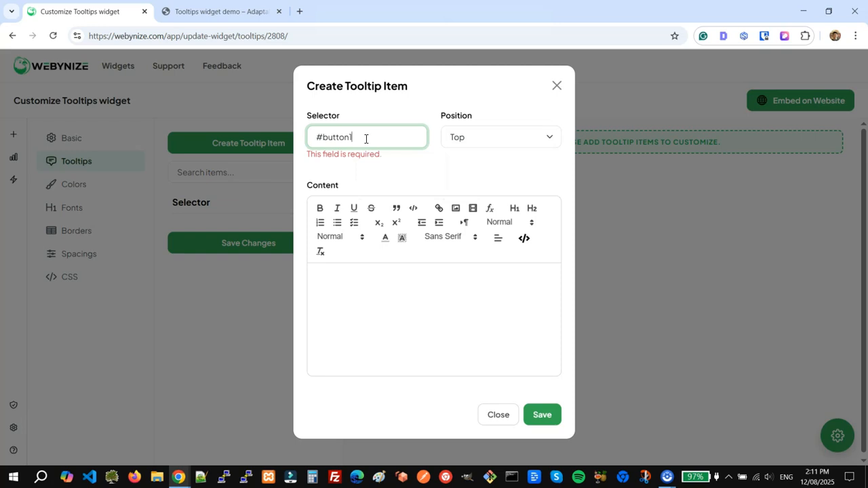
{"action": "left_click", "coordinate": [500, 142]}
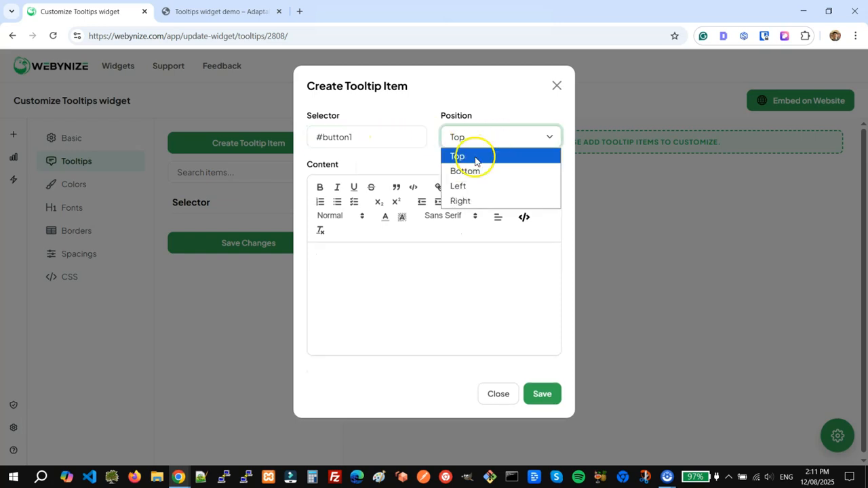
{"action": "left_click", "coordinate": [475, 160]}
{"action": "left_click", "coordinate": [401, 296]}
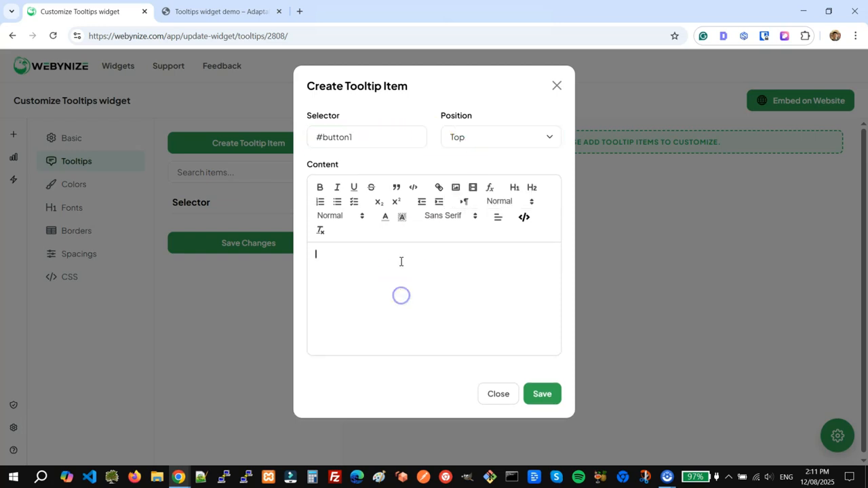
{"action": "type", "text": "This is the tooltip of button 1!"}
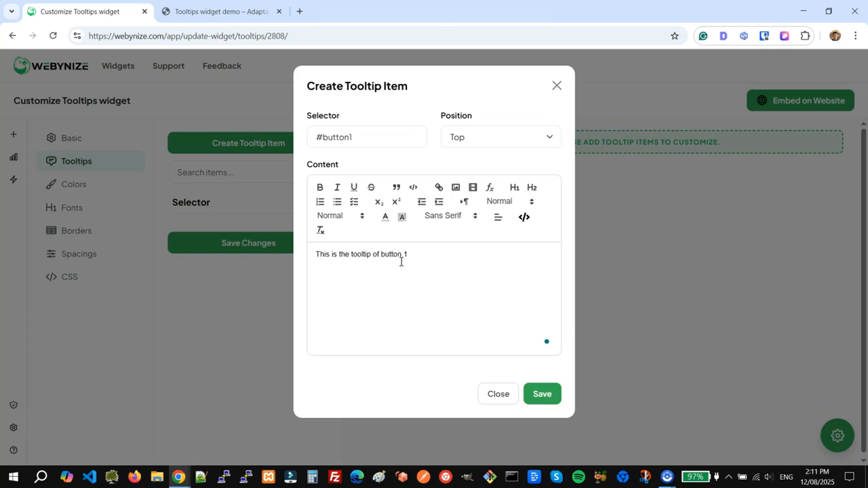
{"action": "left_click", "coordinate": [548, 399]}
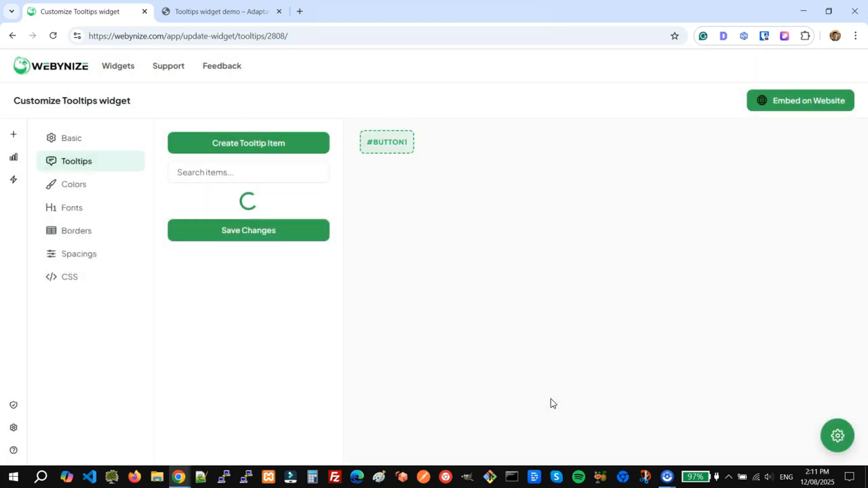
{"action": "mouse_move", "coordinate": [403, 151]}
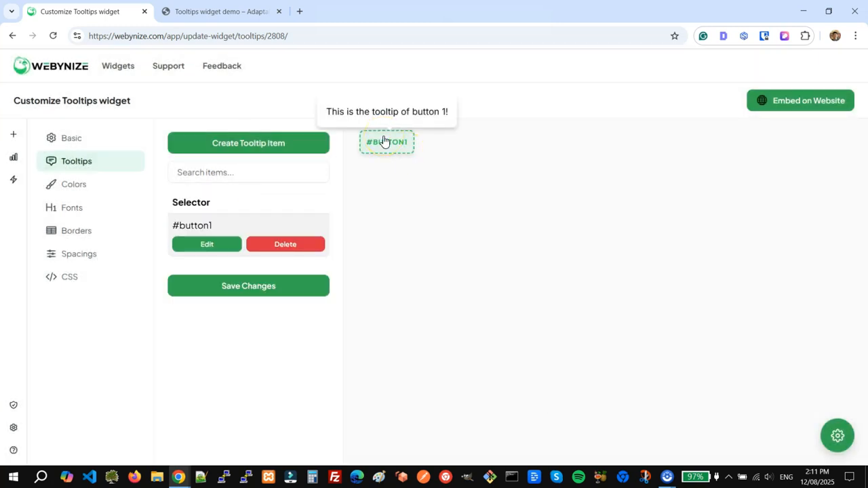
Add and save a second tooltip item for #button2, positioned on the right
{"action": "left_click", "coordinate": [258, 142]}
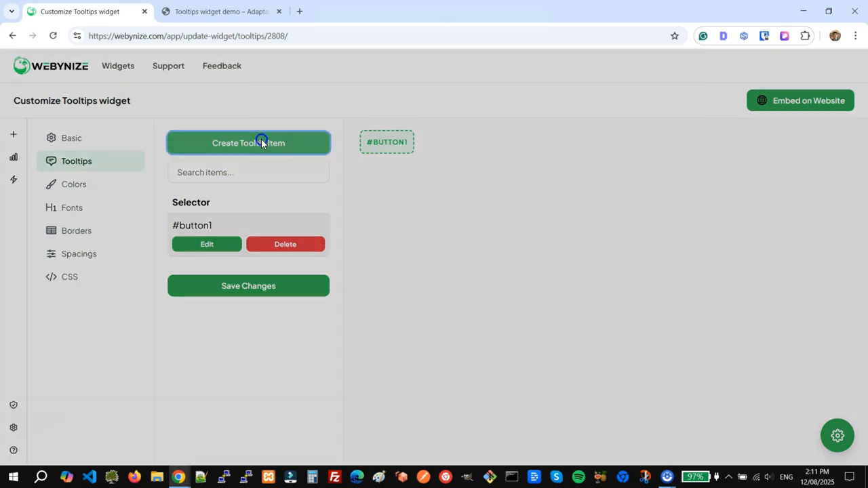
{"action": "left_click", "coordinate": [349, 142]}
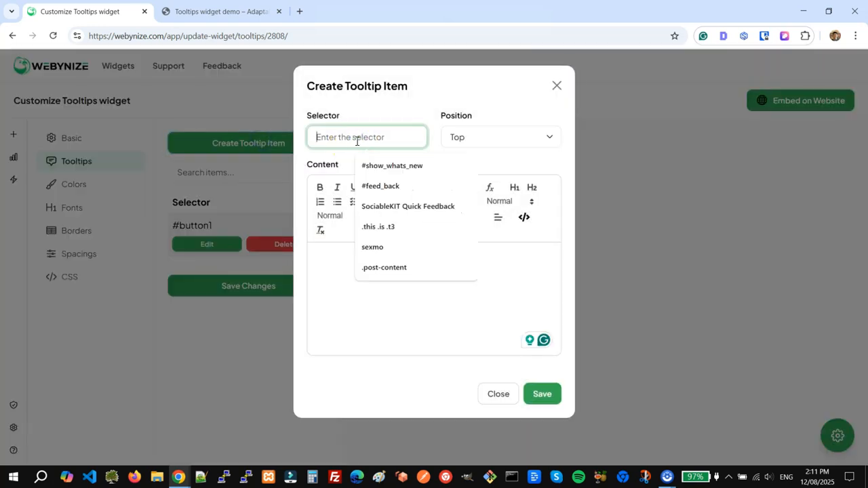
{"action": "type", "text": "#@"}
{"action": "key", "text": "BackSpace"}
{"action": "type", "text": "button2"}
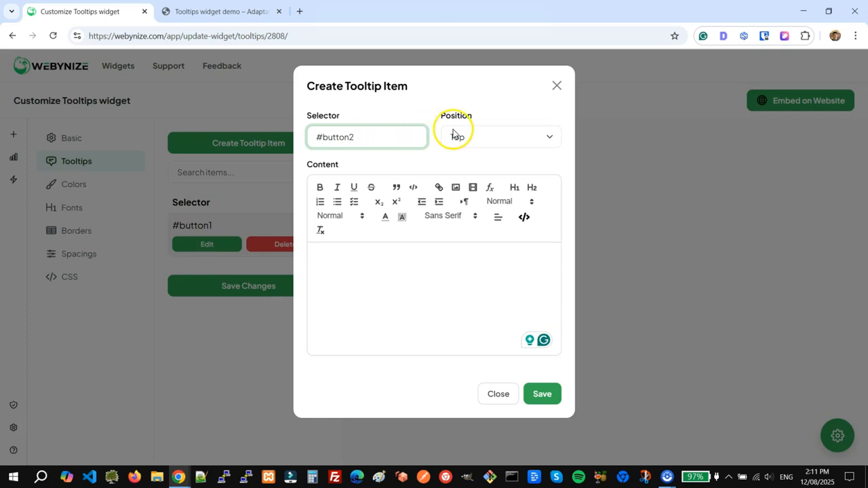
{"action": "left_click", "coordinate": [503, 137]}
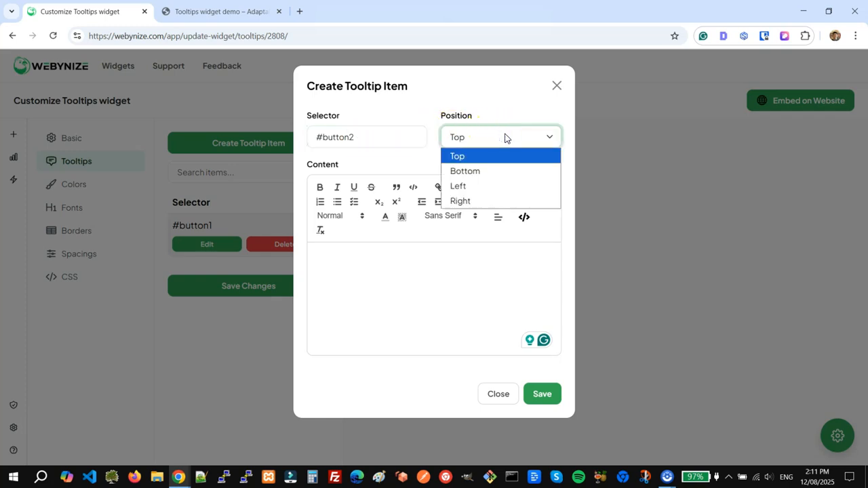
{"action": "left_click", "coordinate": [490, 199]}
{"action": "left_click", "coordinate": [438, 286]}
{"action": "type", "text": "This is the tooltip of button 2."}
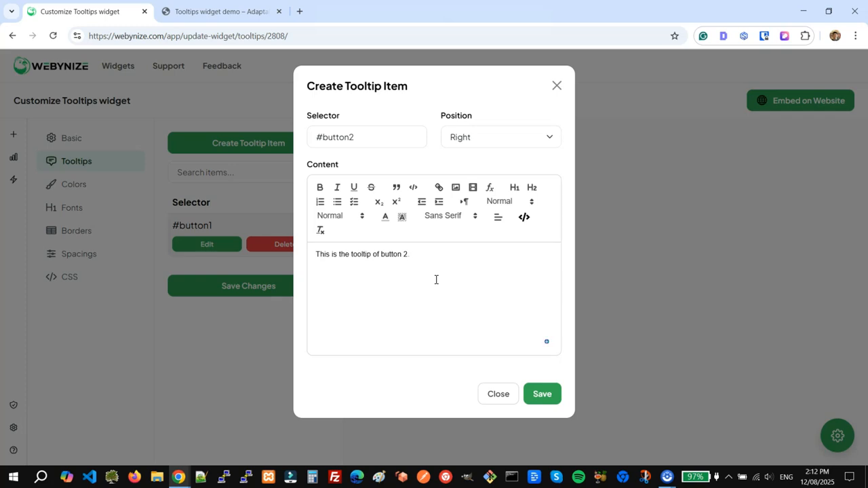
{"action": "left_click", "coordinate": [436, 279]}
{"action": "left_click", "coordinate": [557, 399]}
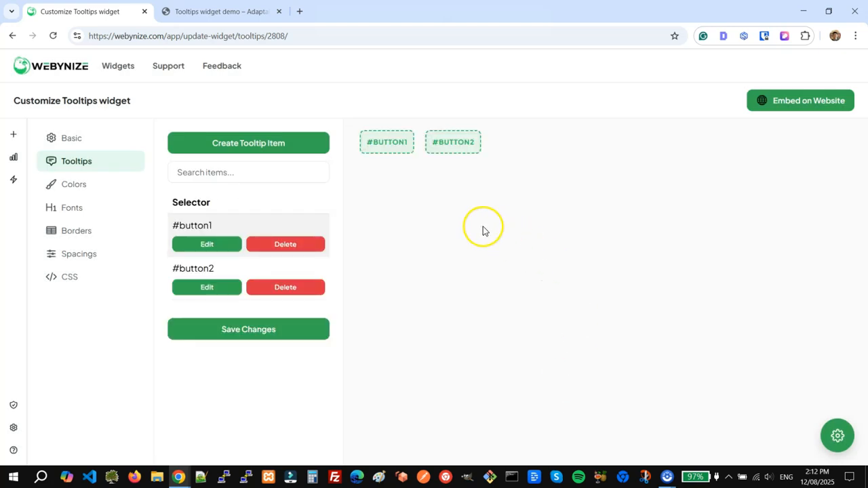
Copy the tooltips widget's embed code for WordPress
{"action": "mouse_move", "coordinate": [389, 149]}
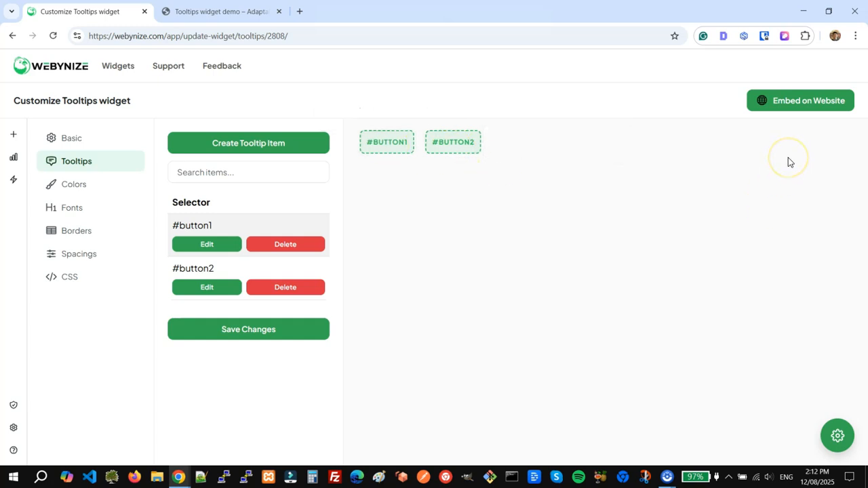
{"action": "left_click", "coordinate": [789, 101]}
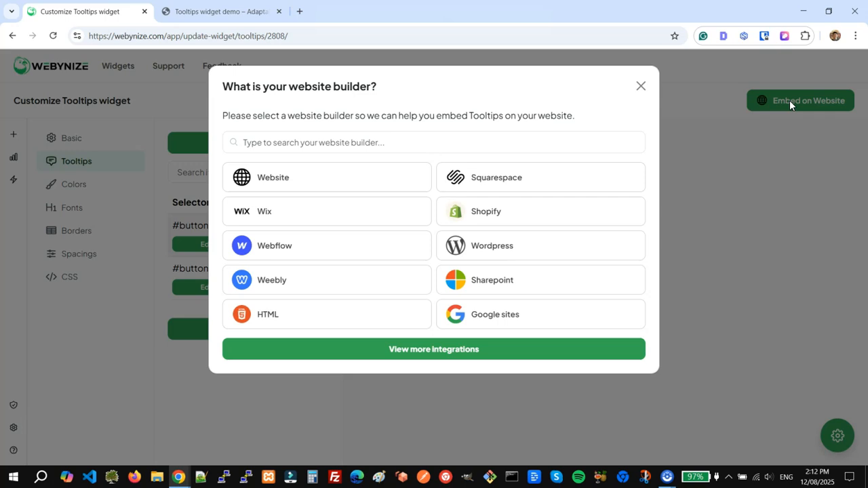
{"action": "left_click", "coordinate": [500, 246]}
{"action": "left_click", "coordinate": [278, 271]}
Edit the demo page and paste the Webynize embed code into a Custom HTML block below the title
{"action": "left_click", "coordinate": [212, 10]}
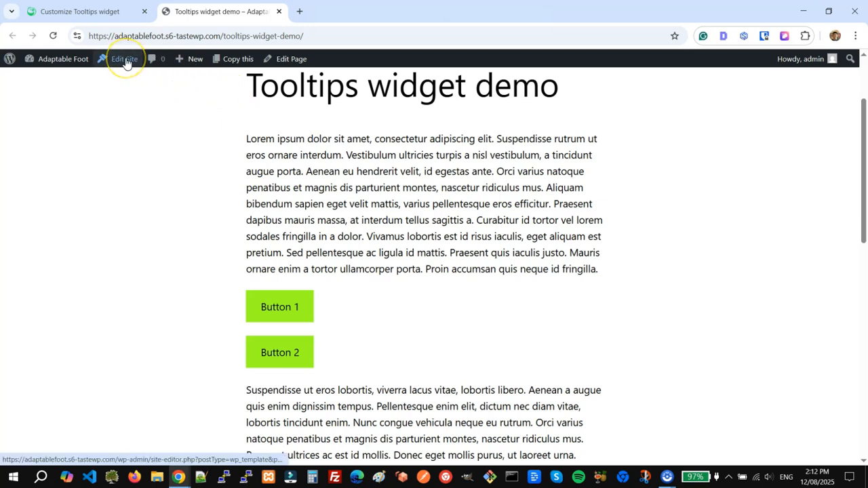
{"action": "left_click", "coordinate": [297, 61]}
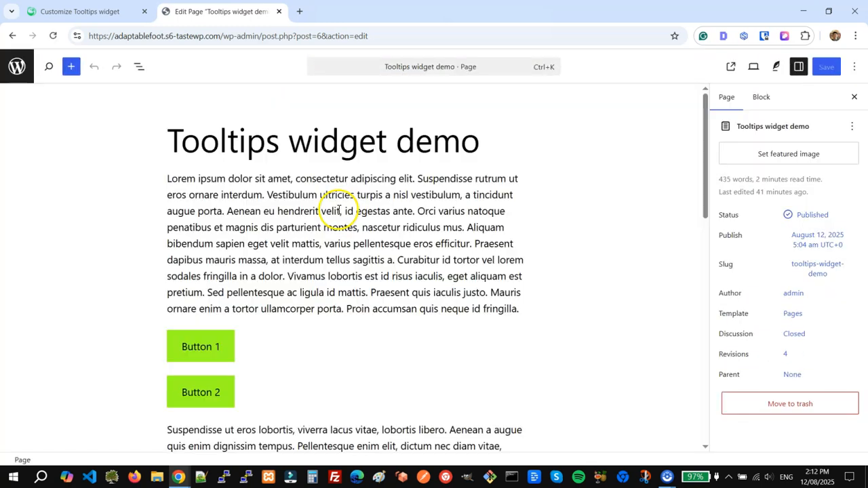
{"action": "left_click", "coordinate": [497, 147]}
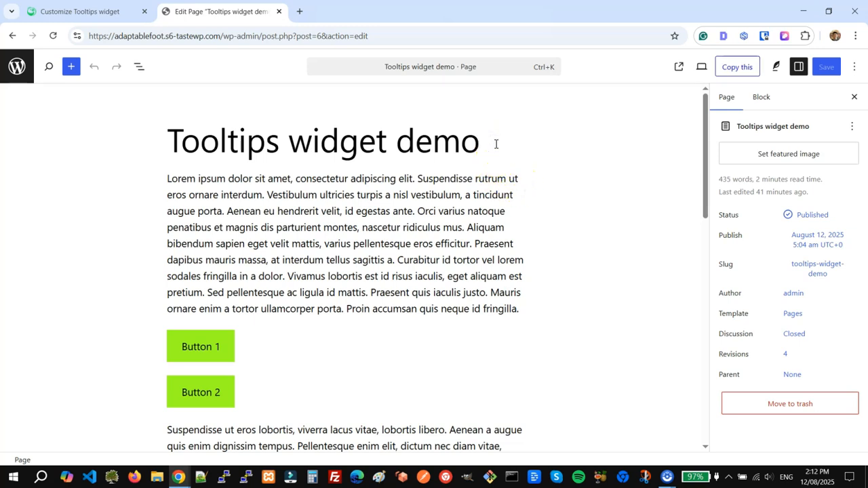
{"action": "key", "text": "Return"}
{"action": "type", "text": "/custom"}
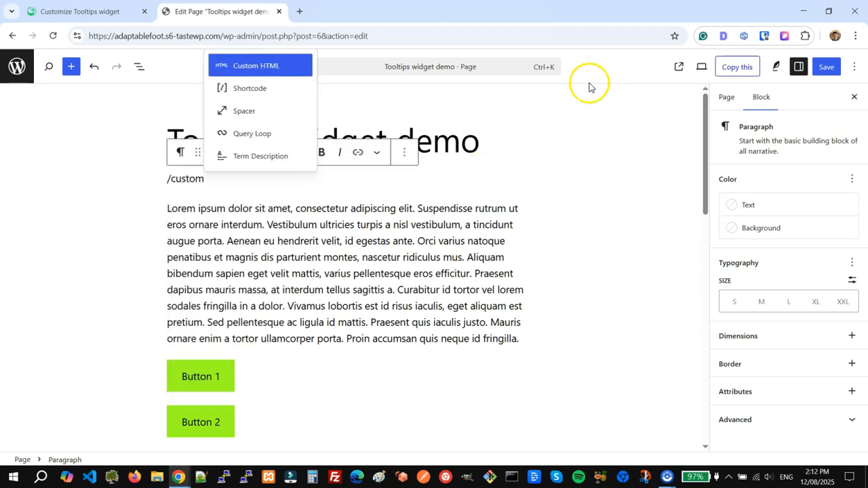
{"action": "left_click", "coordinate": [287, 65]}
{"action": "left_click", "coordinate": [240, 185]}
{"action": "key", "text": "ctrl+v"}
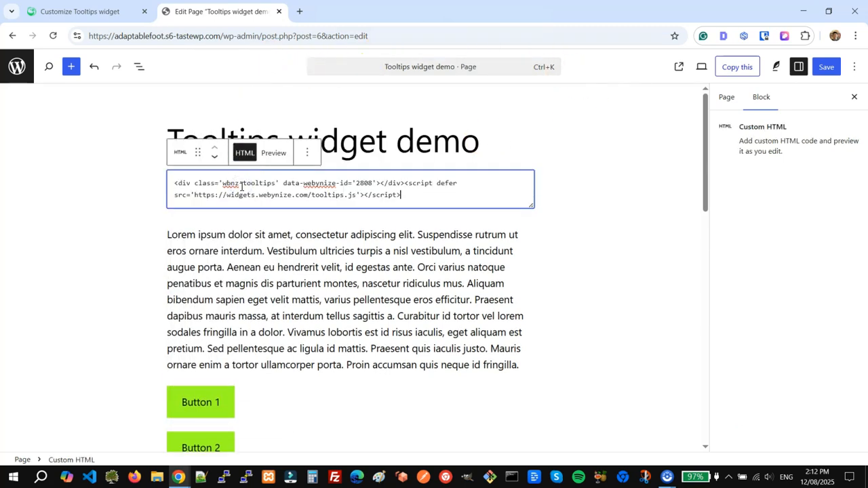
{"action": "left_click", "coordinate": [516, 366]}
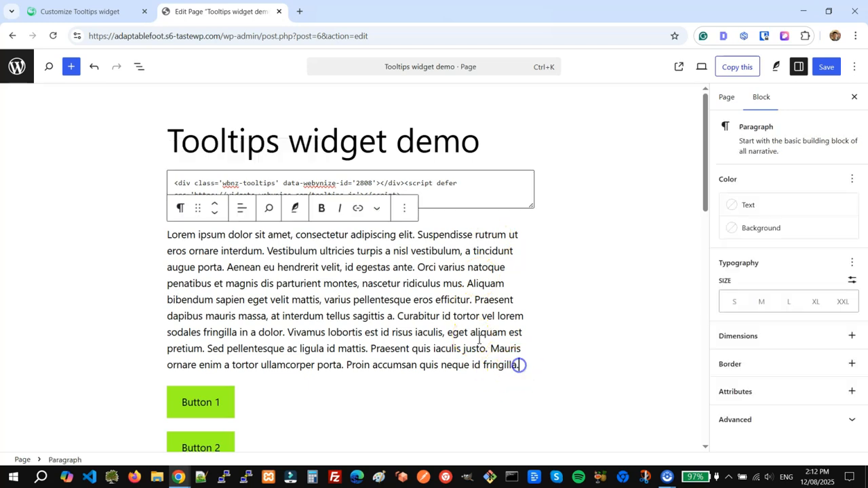
{"action": "scroll", "coordinate": [353, 291], "scroll_direction": "down", "scroll_amount": 2}
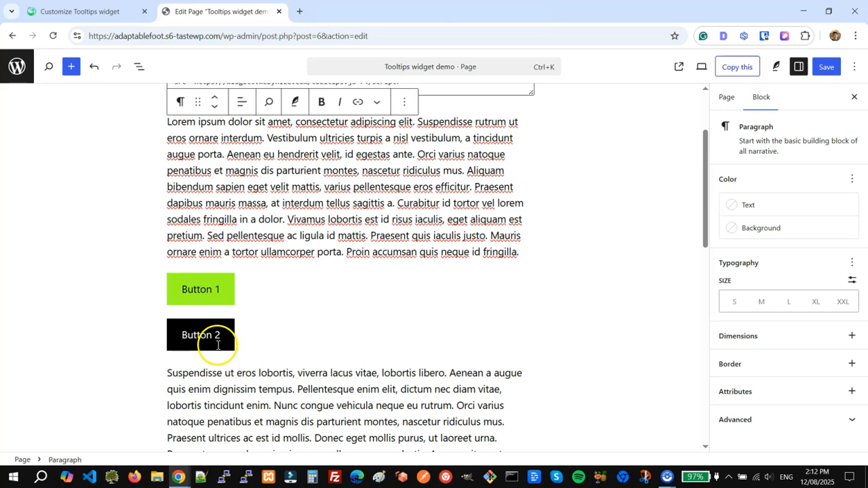
{"action": "left_click", "coordinate": [217, 289]}
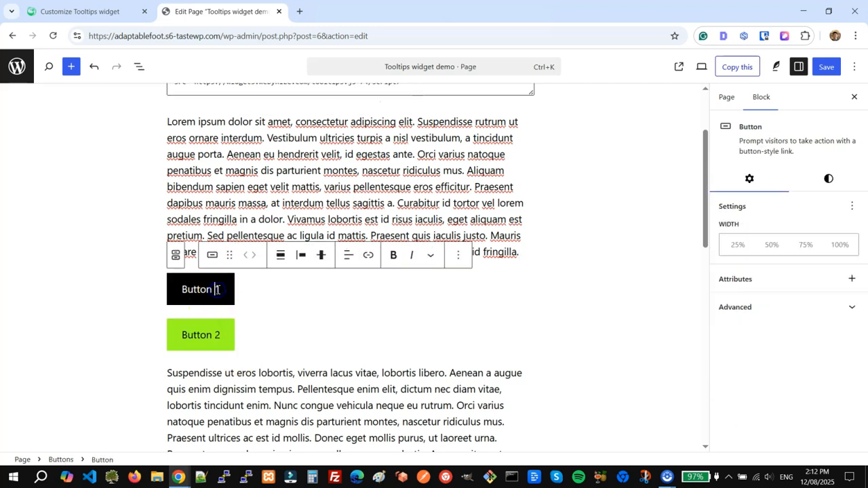
{"action": "left_click", "coordinate": [458, 257]}
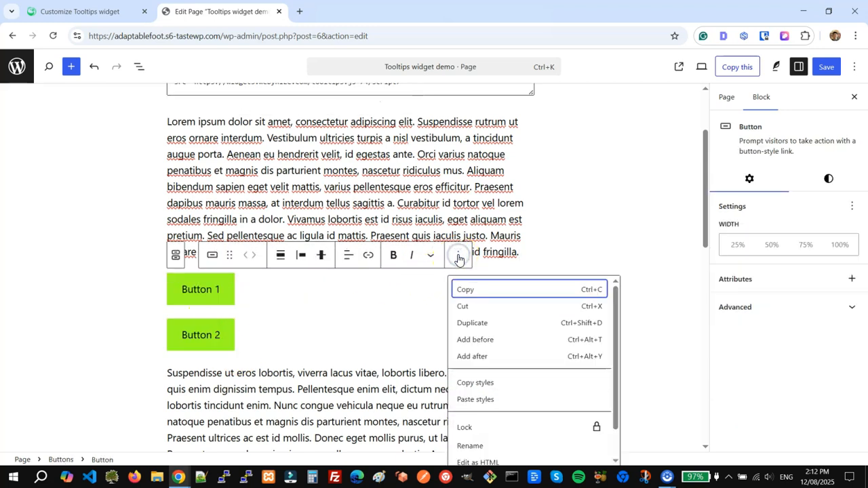
{"action": "scroll", "coordinate": [506, 391], "scroll_direction": "down", "scroll_amount": 1}
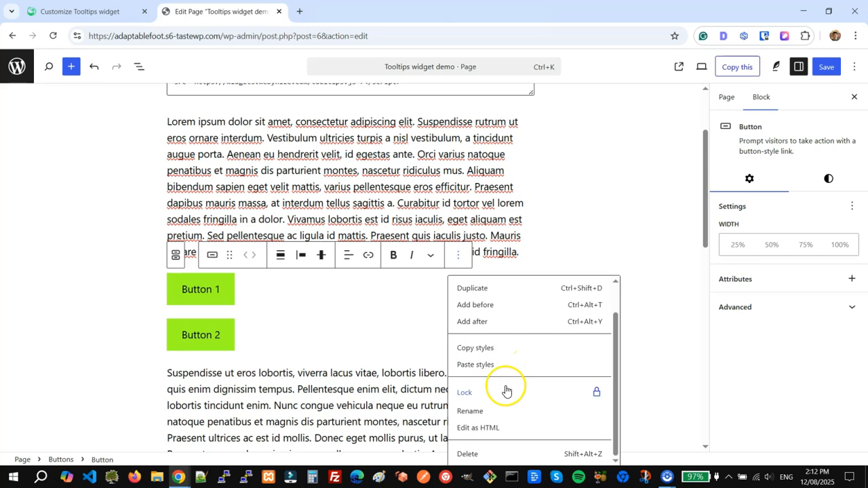
{"action": "left_click", "coordinate": [480, 429]}
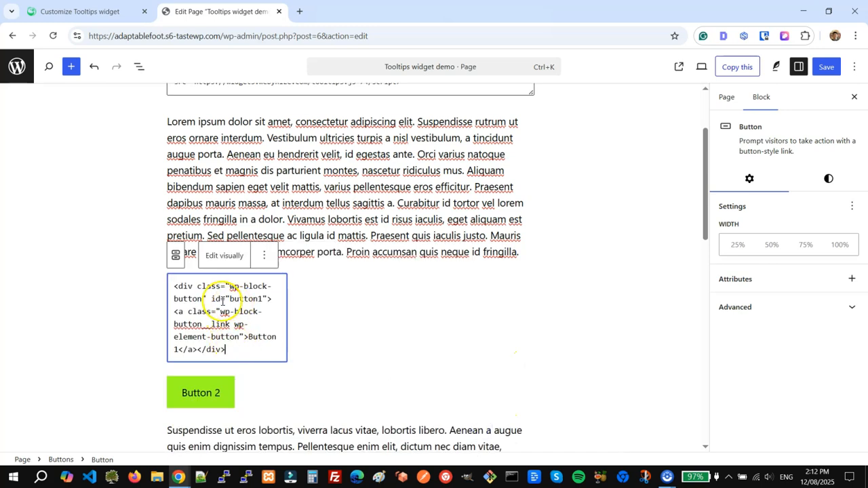
{"action": "left_click_drag", "start_coordinate": [211, 299], "coordinate": [251, 303]}
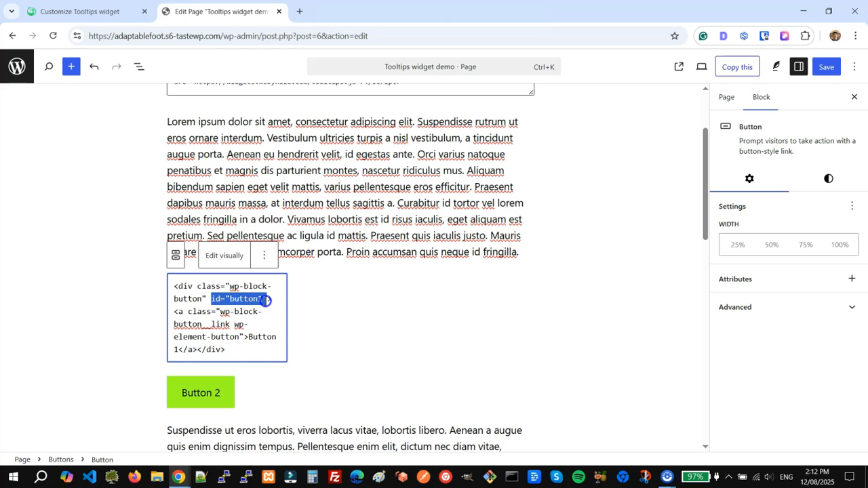
{"action": "double_click", "coordinate": [245, 299]}
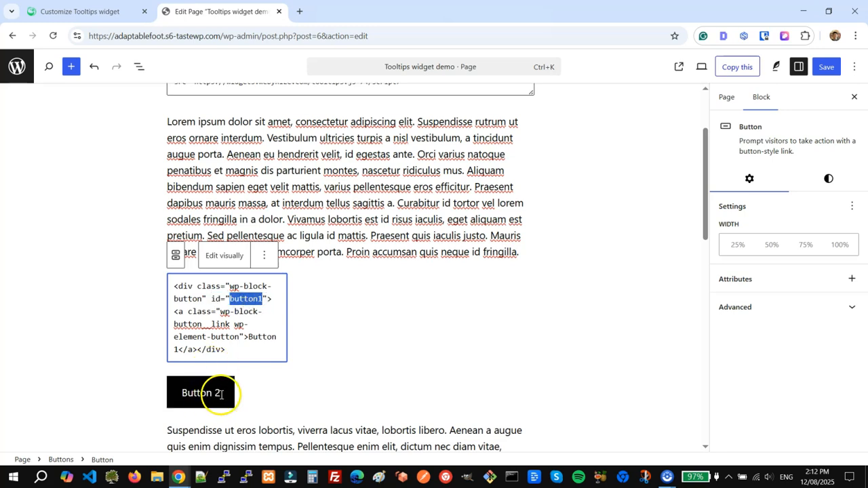
{"action": "left_click", "coordinate": [228, 257]}
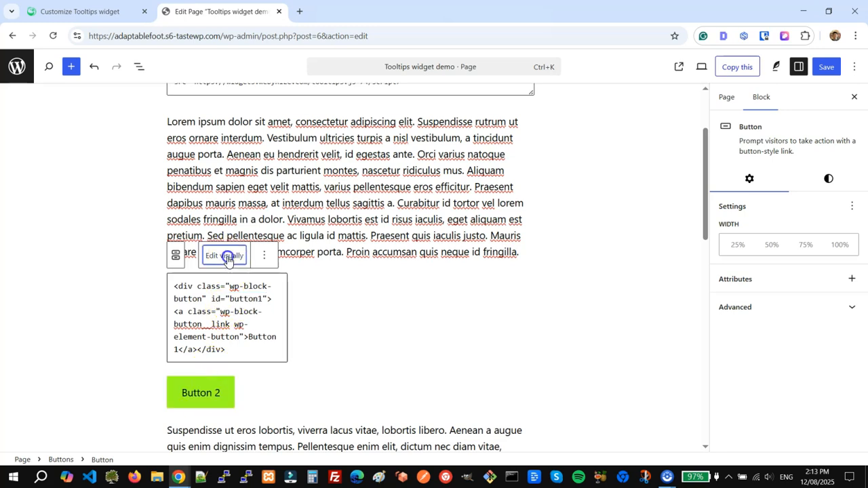
{"action": "left_click", "coordinate": [445, 188]}
{"action": "scroll", "coordinate": [562, 232], "scroll_direction": "up", "scroll_amount": 3}
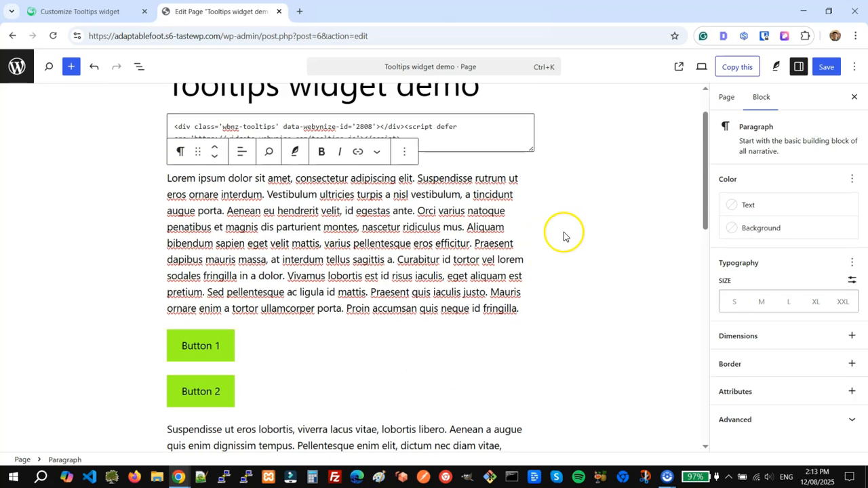
Update the page and open the live demo page in a new tab
{"action": "left_click", "coordinate": [826, 67]}
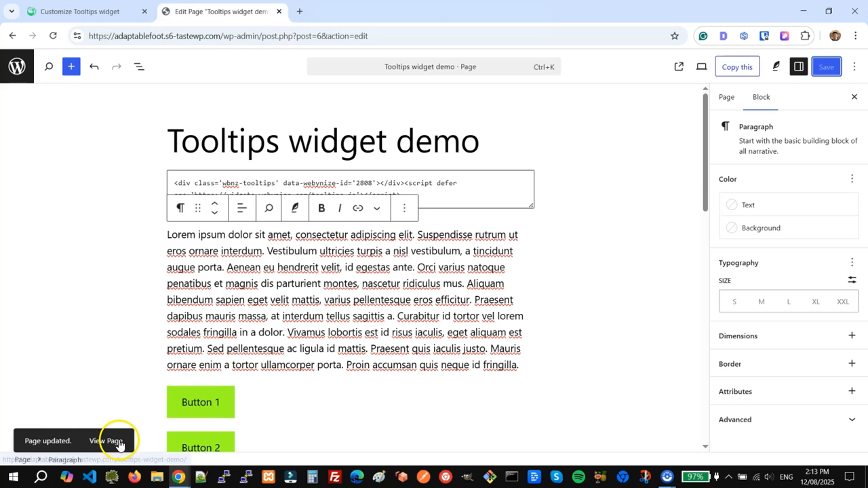
{"action": "right_click", "coordinate": [112, 441]}
{"action": "left_click", "coordinate": [166, 300]}
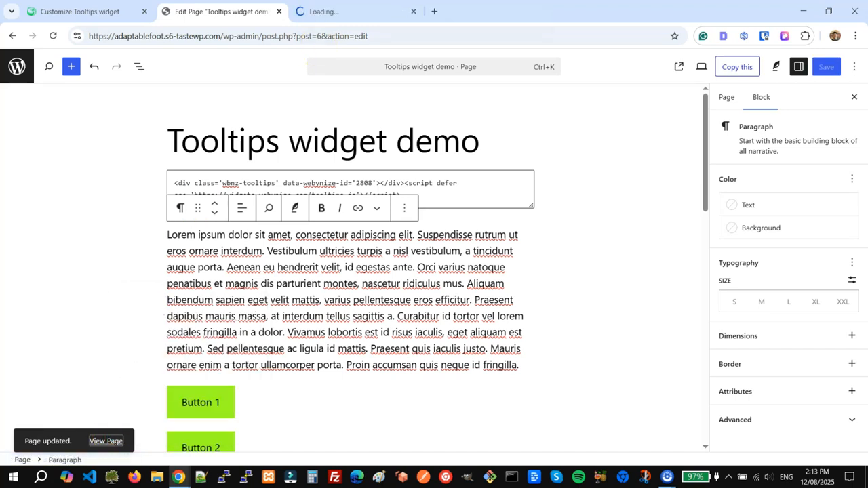
{"action": "left_click", "coordinate": [341, 14]}
Verify that Button 1 and Button 2 show their tooltips on the live page
{"action": "scroll", "coordinate": [496, 202], "scroll_direction": "down", "scroll_amount": 3}
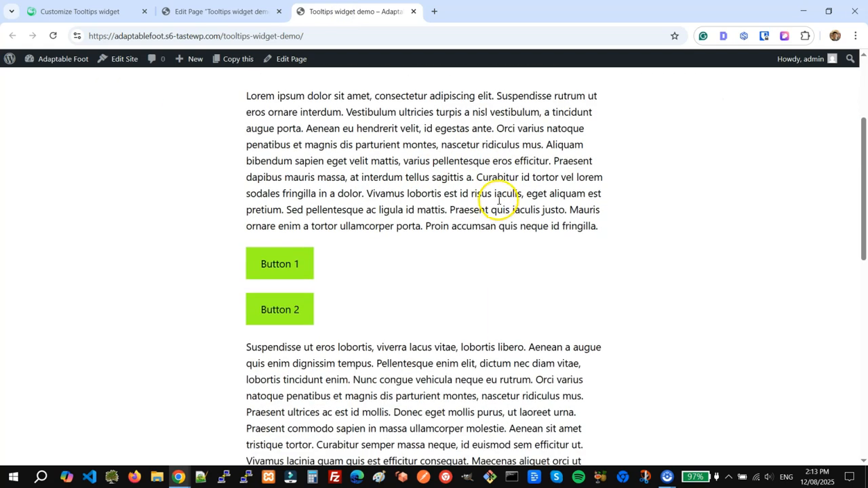
{"action": "mouse_move", "coordinate": [279, 273]}
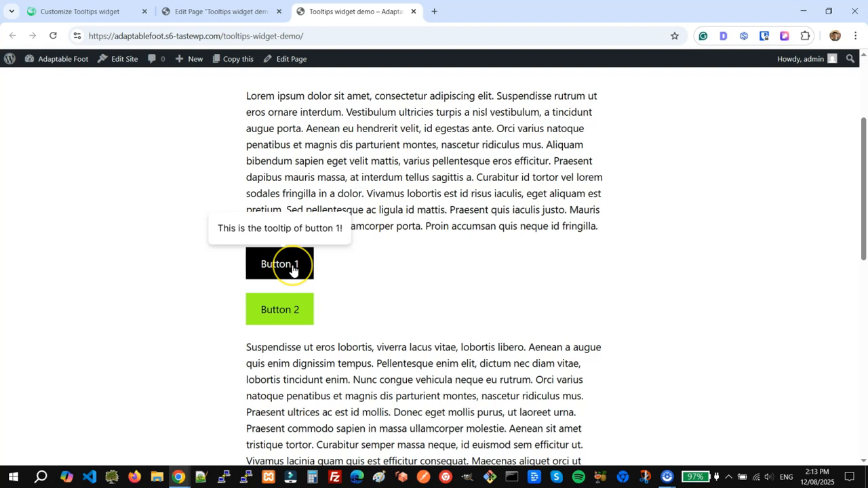
{"action": "left_click", "coordinate": [284, 310]}
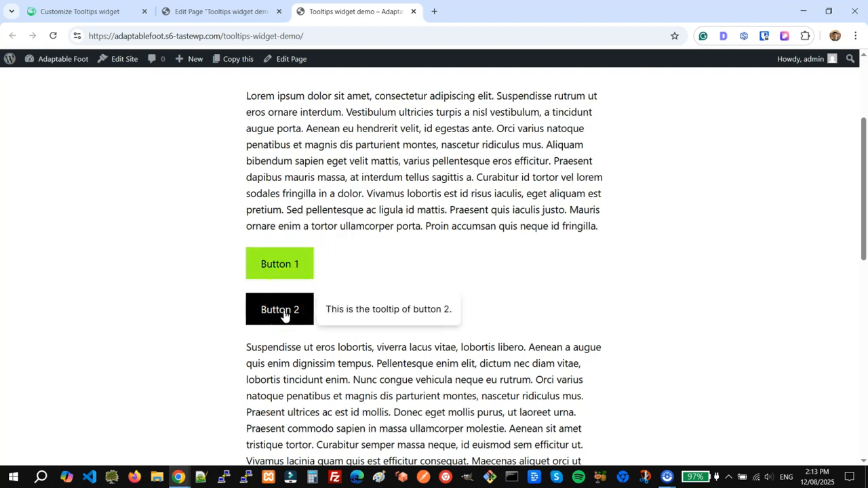
{"action": "left_click", "coordinate": [281, 264]}
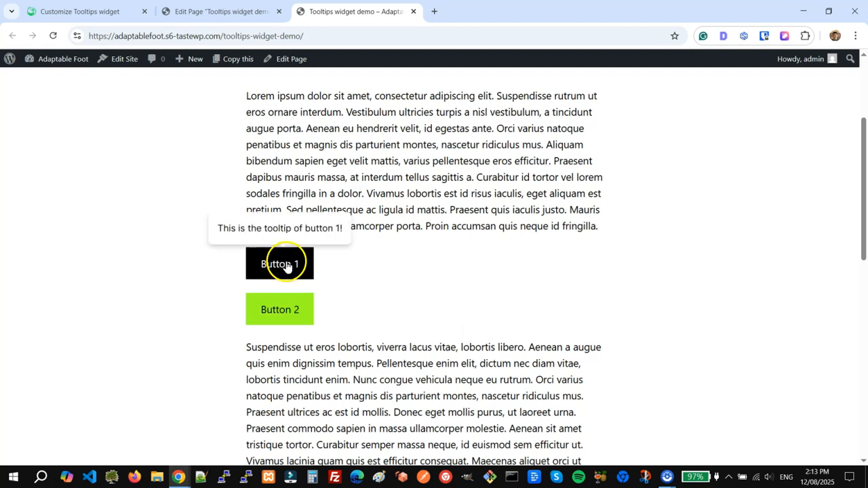
{"action": "left_click", "coordinate": [465, 152]}
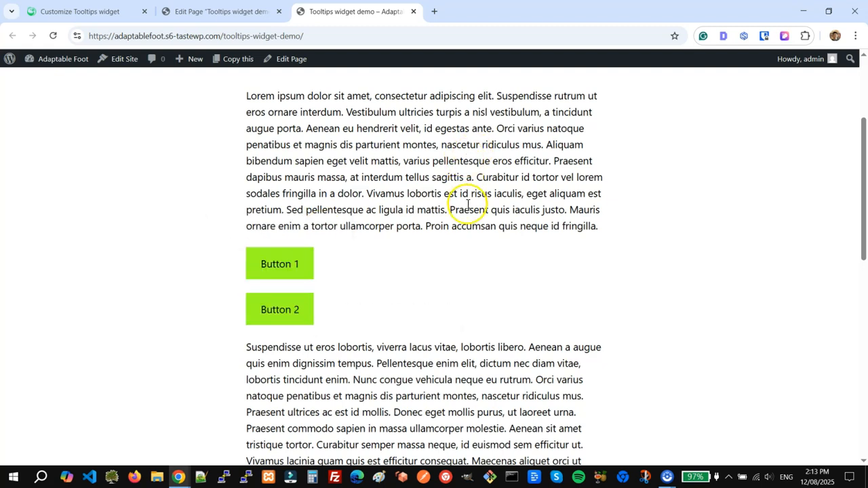
{"action": "scroll", "coordinate": [470, 251], "scroll_direction": "up", "scroll_amount": 1}
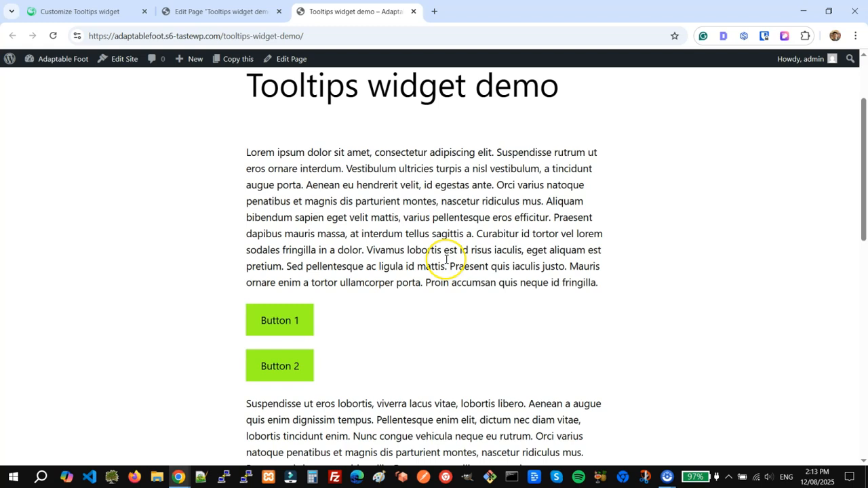
{"action": "scroll", "coordinate": [446, 261], "scroll_direction": "up", "scroll_amount": 2}
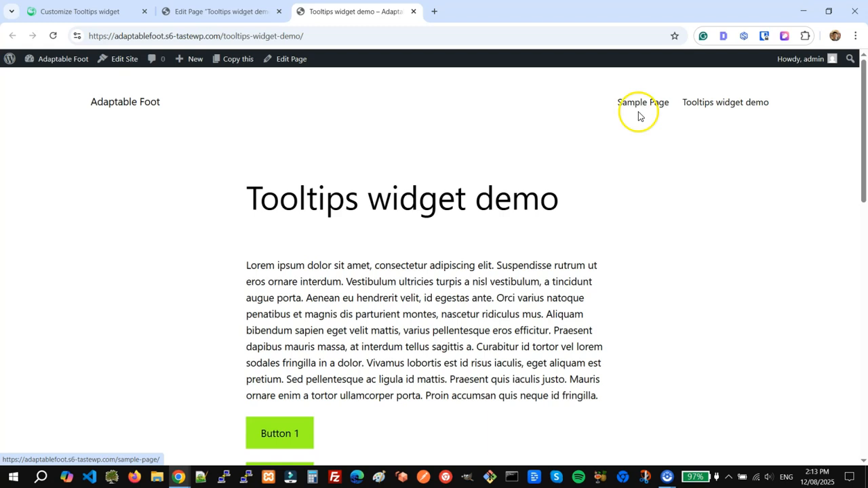
{"action": "scroll", "coordinate": [377, 312], "scroll_direction": "down", "scroll_amount": 2}
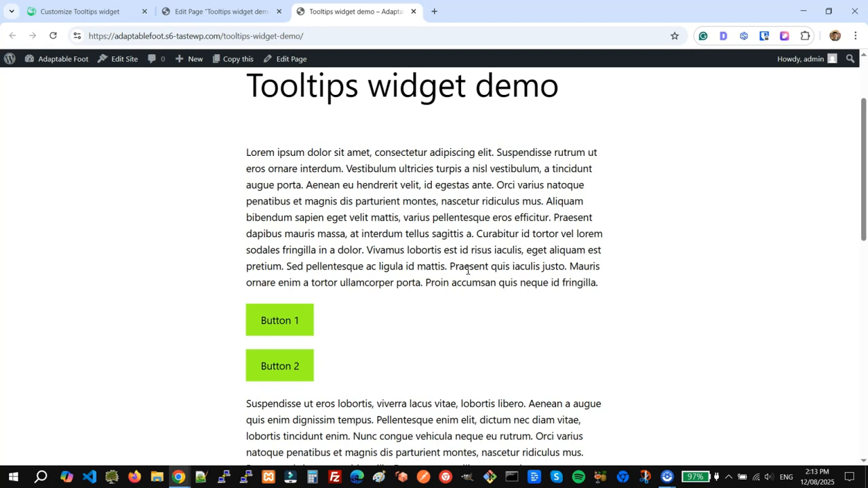
{"action": "scroll", "coordinate": [467, 270], "scroll_direction": "up", "scroll_amount": 2}
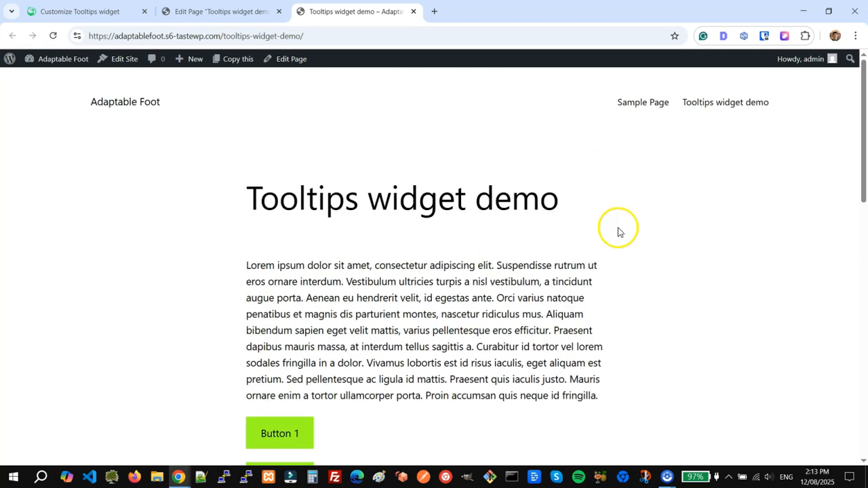
Inspect the Sample Page menu link, copy its .wp-block-navigation-item__content selector, and return to Webynize
{"action": "right_click", "coordinate": [644, 108]}
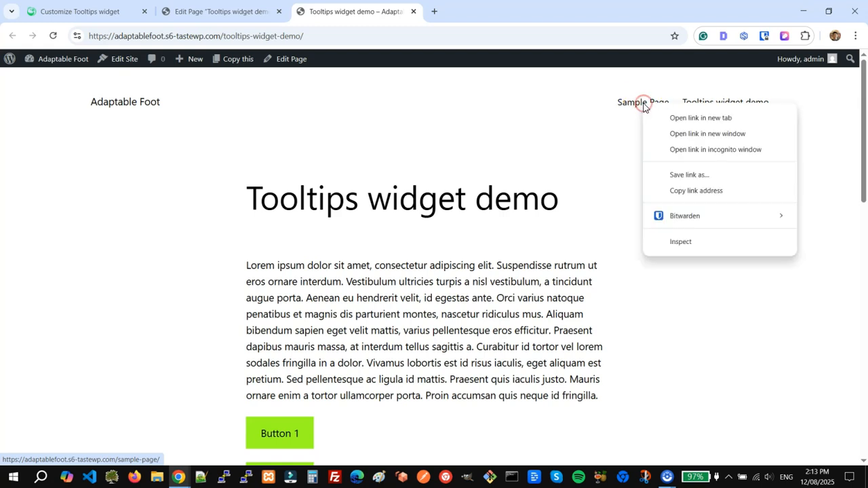
{"action": "left_click", "coordinate": [709, 245]}
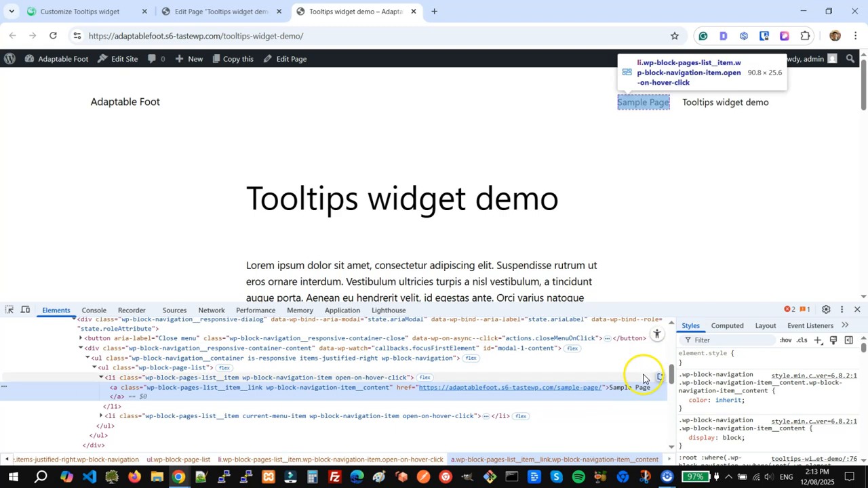
{"action": "left_click", "coordinate": [666, 477]}
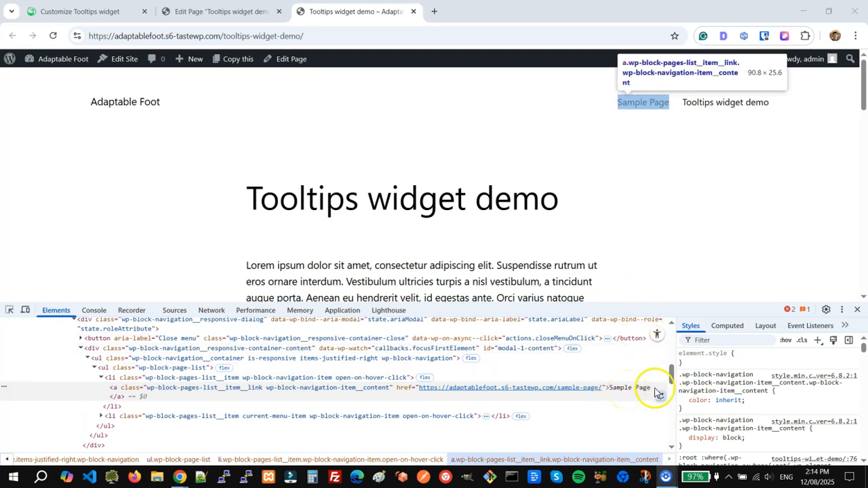
{"action": "left_click", "coordinate": [722, 380]}
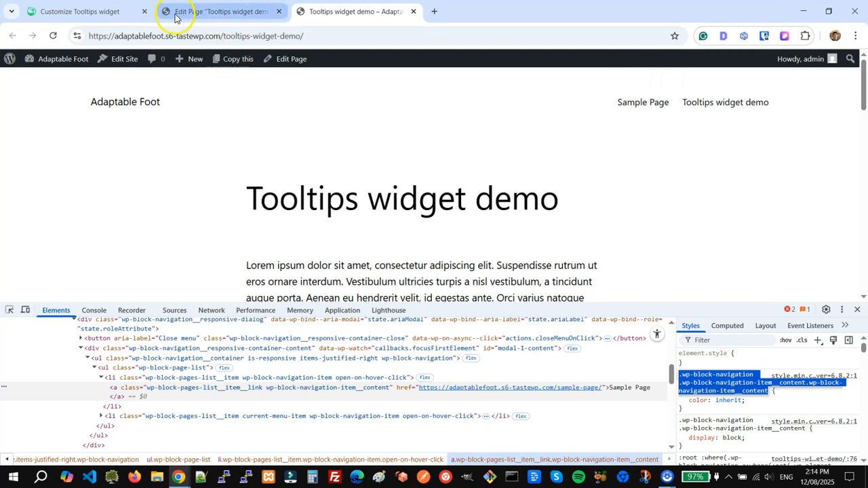
{"action": "left_click", "coordinate": [122, 11]}
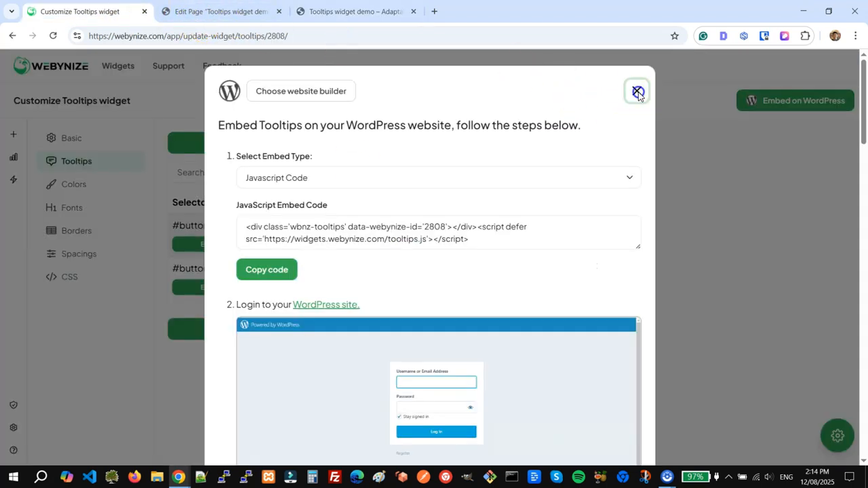
Create a new tooltip item for the pasted navigation link selector, positioned Bottom
{"action": "left_click", "coordinate": [637, 90]}
{"action": "left_click", "coordinate": [259, 146]}
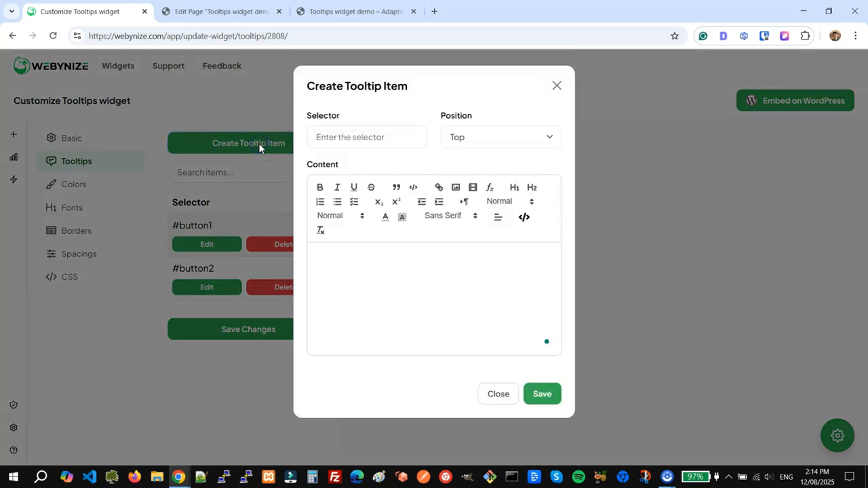
{"action": "left_click", "coordinate": [363, 139]}
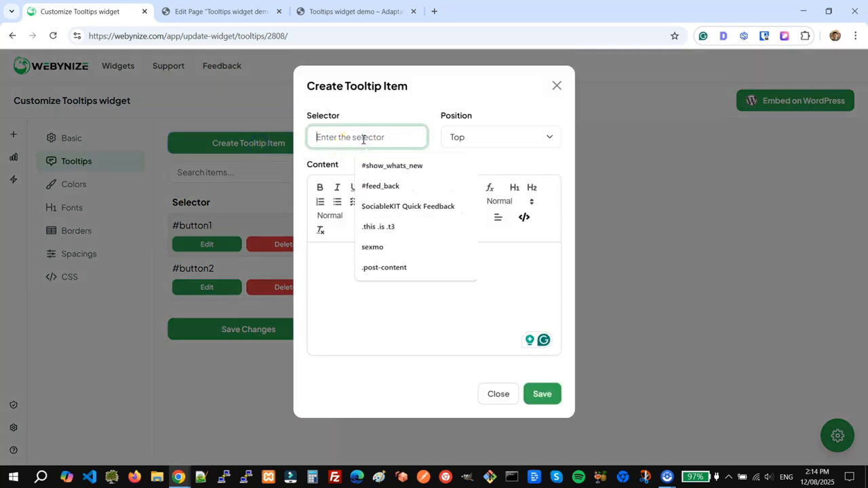
{"action": "type", "text": "navigation-item__content"}
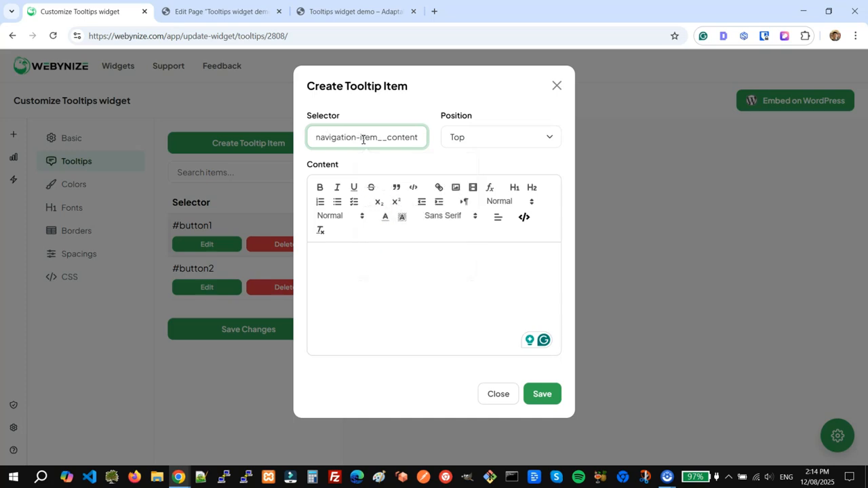
{"action": "left_click", "coordinate": [492, 140]}
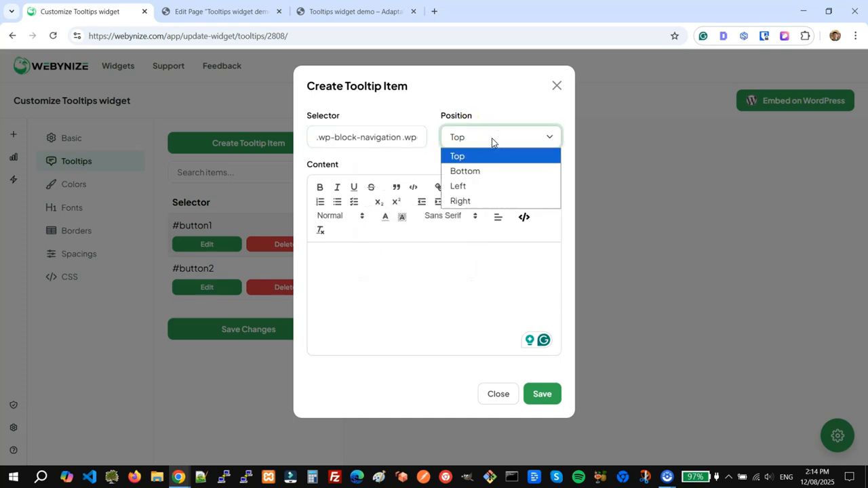
{"action": "left_click", "coordinate": [489, 173]}
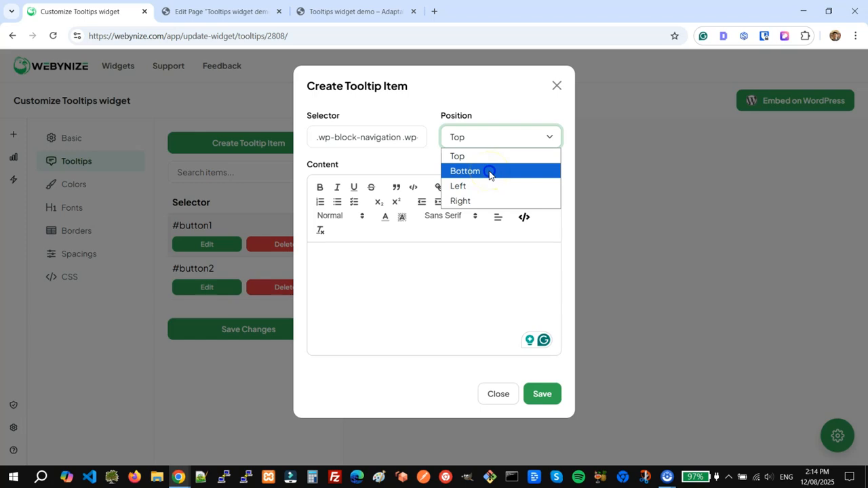
Give it the text 'This is the tooltip of the menu!' and save it
{"action": "left_click", "coordinate": [424, 272]}
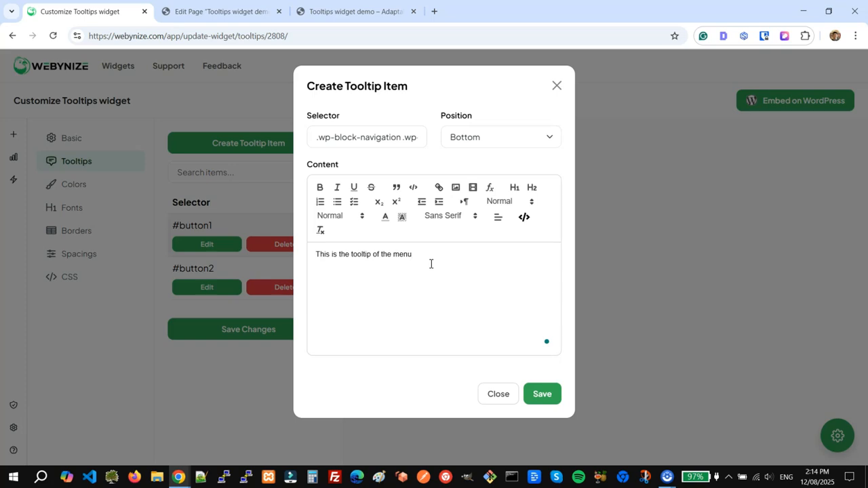
{"action": "left_click", "coordinate": [546, 399]}
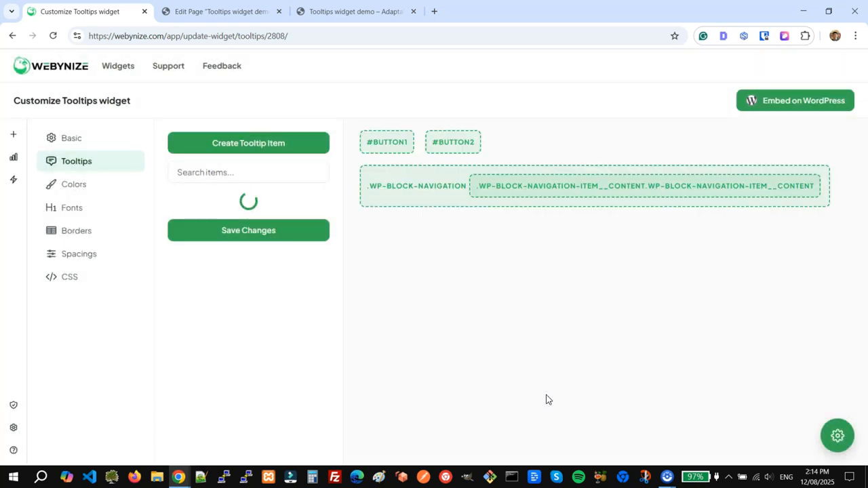
{"action": "mouse_move", "coordinate": [589, 179]}
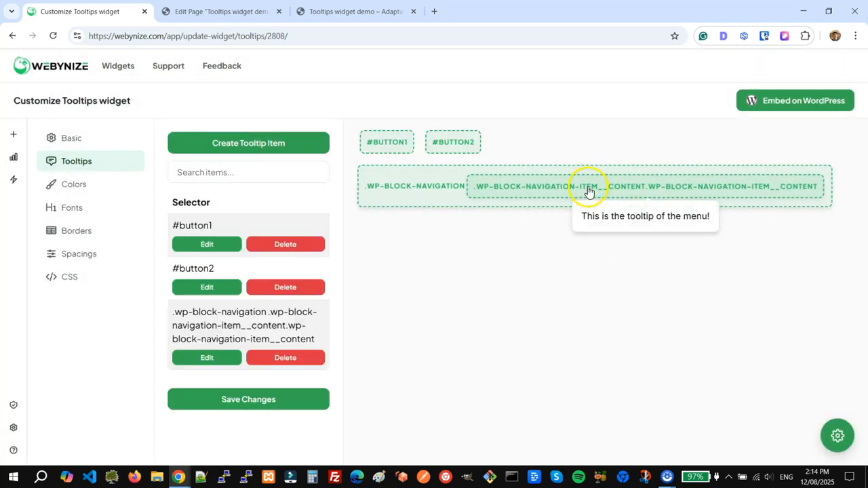
Close the developer tools on the demo page and reload it
{"action": "left_click", "coordinate": [346, 8]}
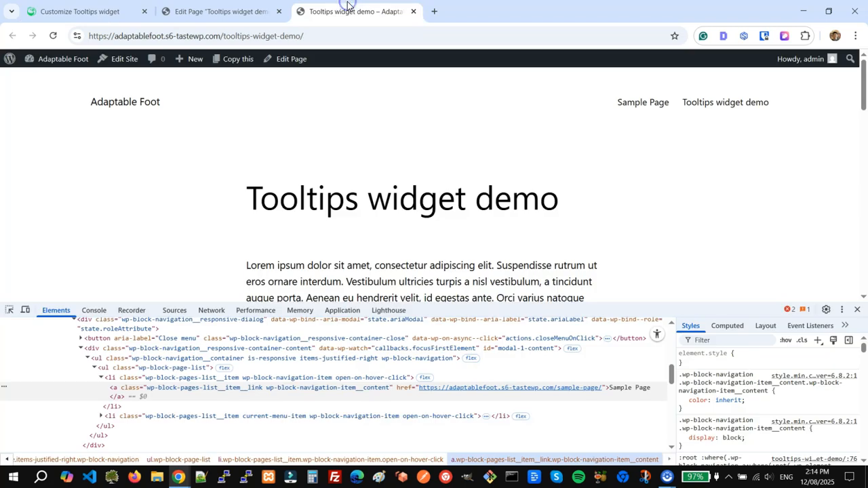
{"action": "left_click", "coordinate": [857, 309]}
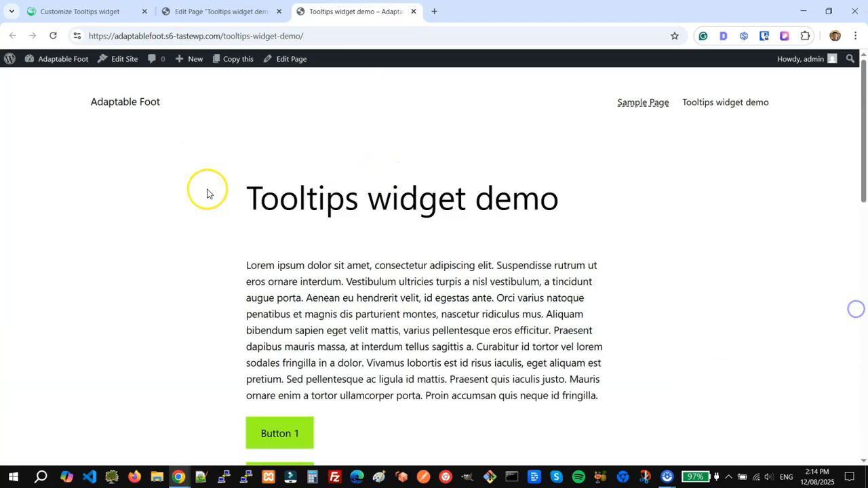
{"action": "left_click", "coordinate": [53, 35]}
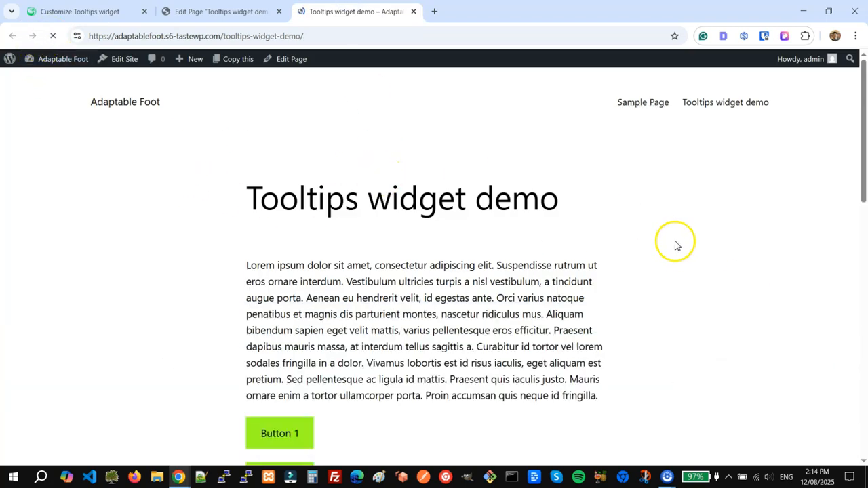
Check the menu tooltip under Sample Page, then return to the Webynize editor
{"action": "mouse_move", "coordinate": [642, 108]}
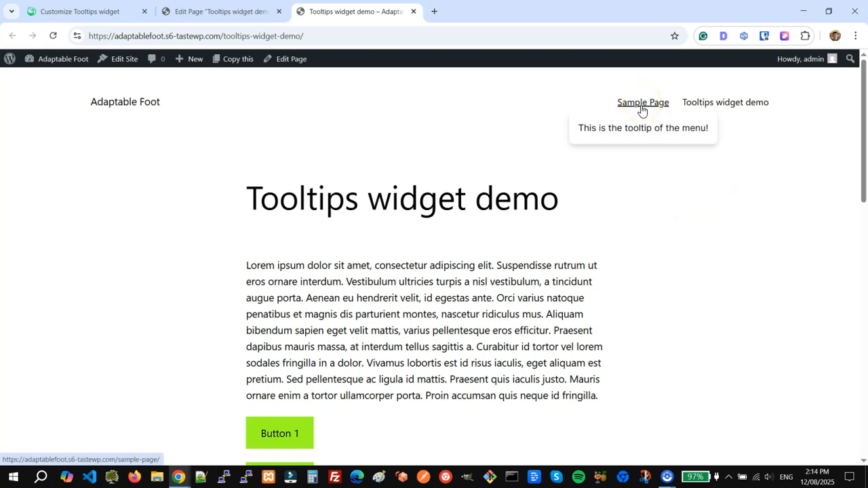
{"action": "left_click_drag", "start_coordinate": [591, 132], "coordinate": [696, 131]}
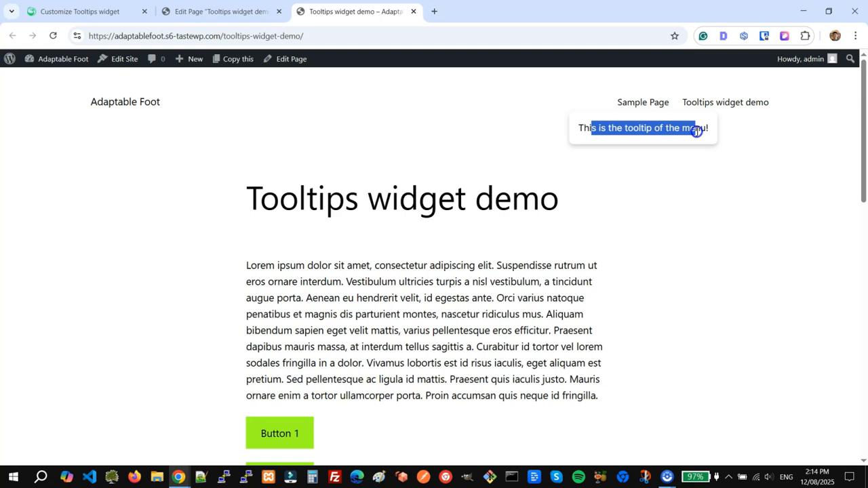
{"action": "left_click", "coordinate": [648, 129]}
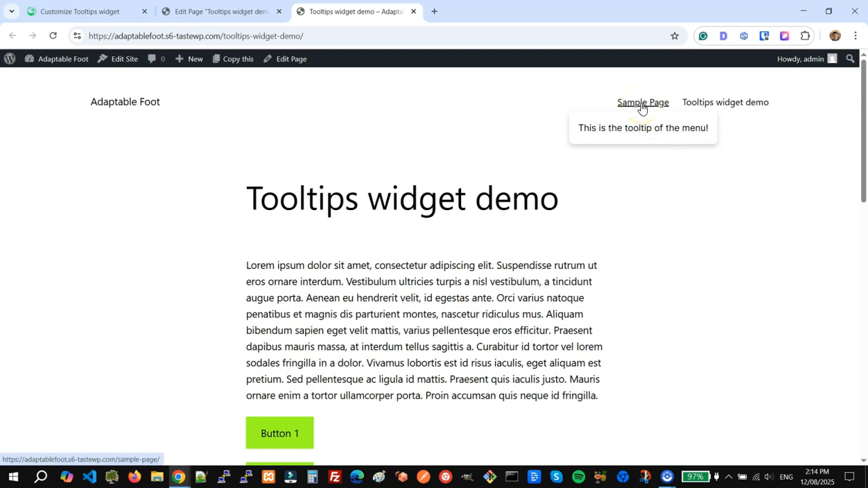
{"action": "left_click", "coordinate": [82, 12]}
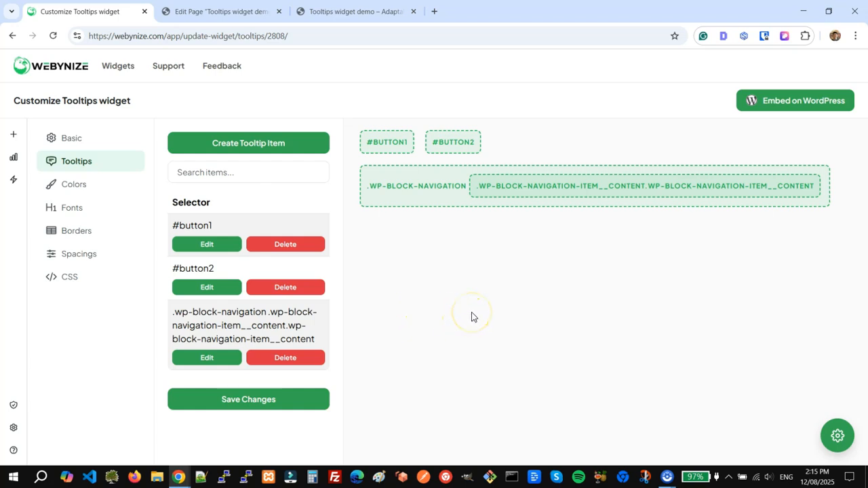
Set the tooltip item background to blue #2F66F5 and the font colour to light #EDEDED
{"action": "left_click", "coordinate": [52, 187]}
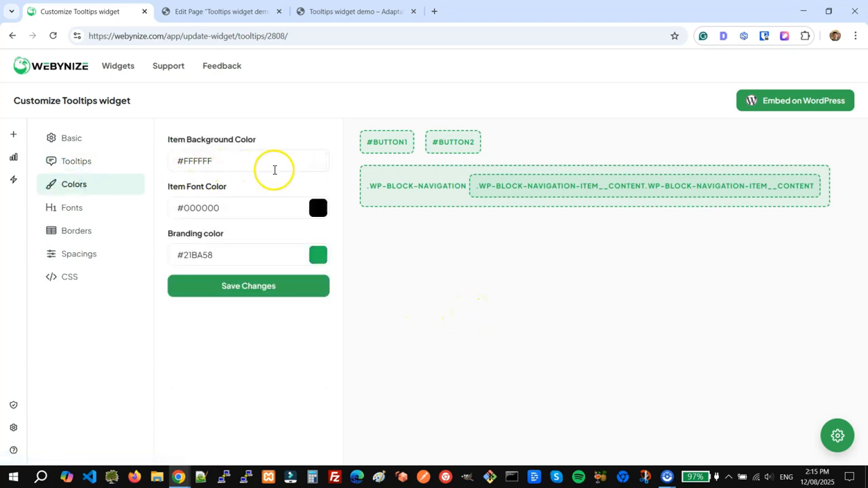
{"action": "left_click", "coordinate": [316, 161]}
{"action": "left_click_drag", "start_coordinate": [238, 194], "coordinate": [182, 184]}
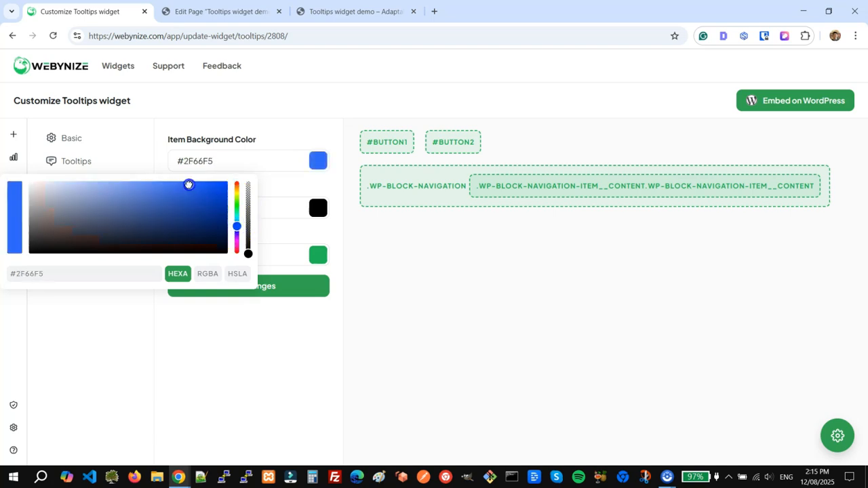
{"action": "left_click", "coordinate": [320, 209]}
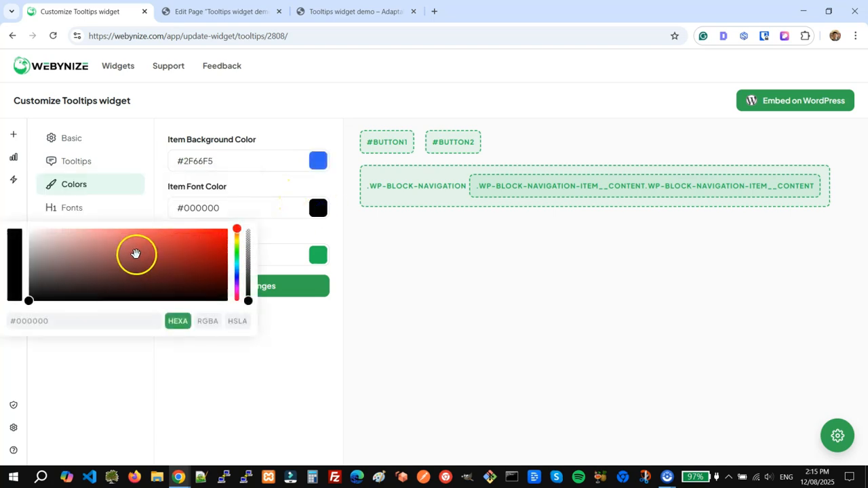
{"action": "left_click_drag", "start_coordinate": [132, 262], "coordinate": [16, 239]}
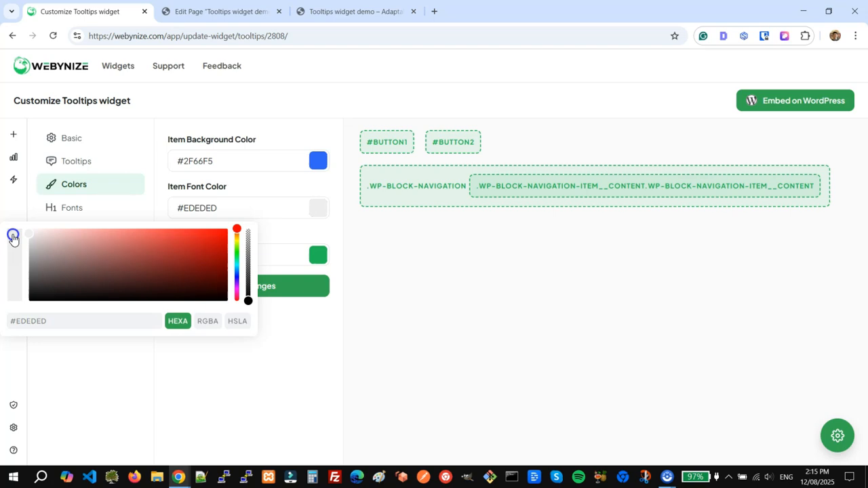
{"action": "left_click", "coordinate": [360, 291]}
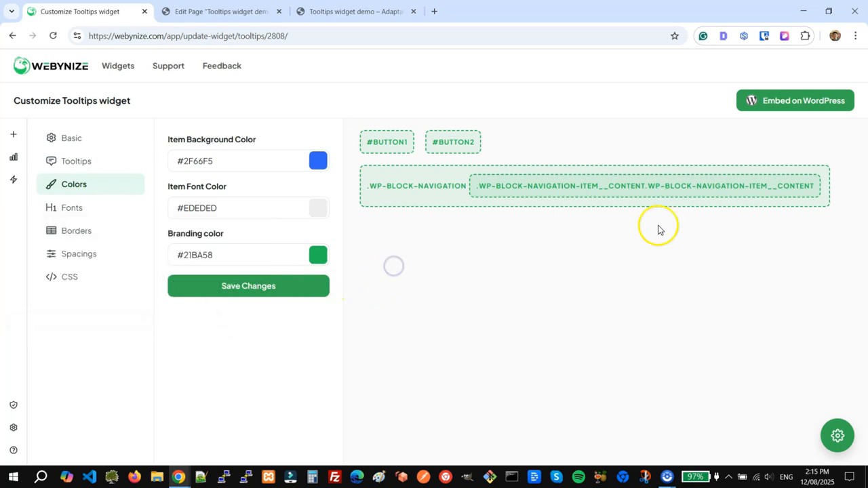
{"action": "mouse_move", "coordinate": [581, 190]}
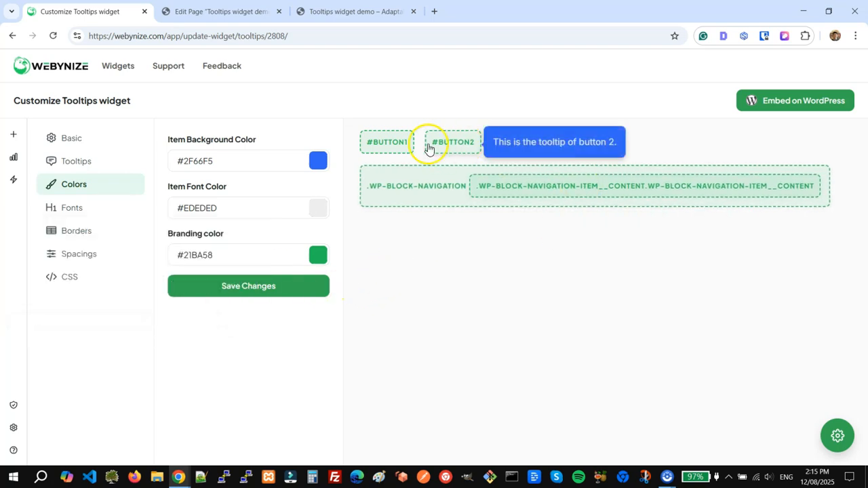
{"action": "mouse_move", "coordinate": [377, 149]}
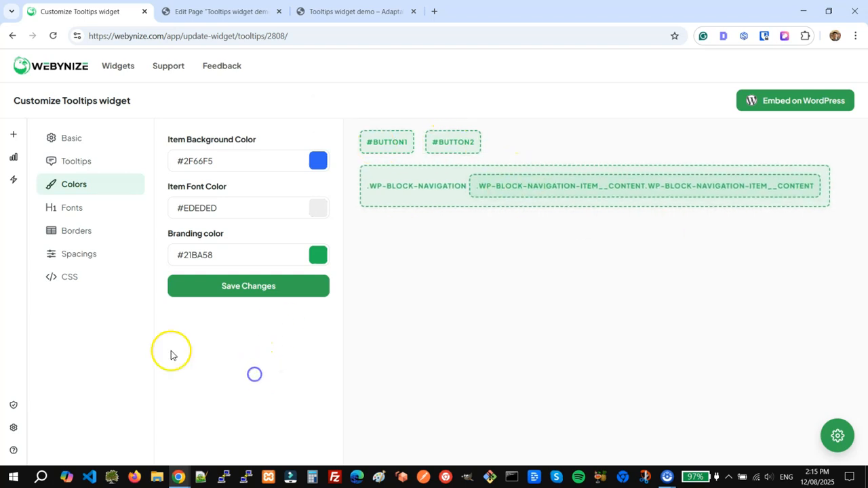
Set the tooltip item font size to 14 and border radius to 4
{"action": "left_click", "coordinate": [74, 207]}
{"action": "left_click", "coordinate": [316, 165]}
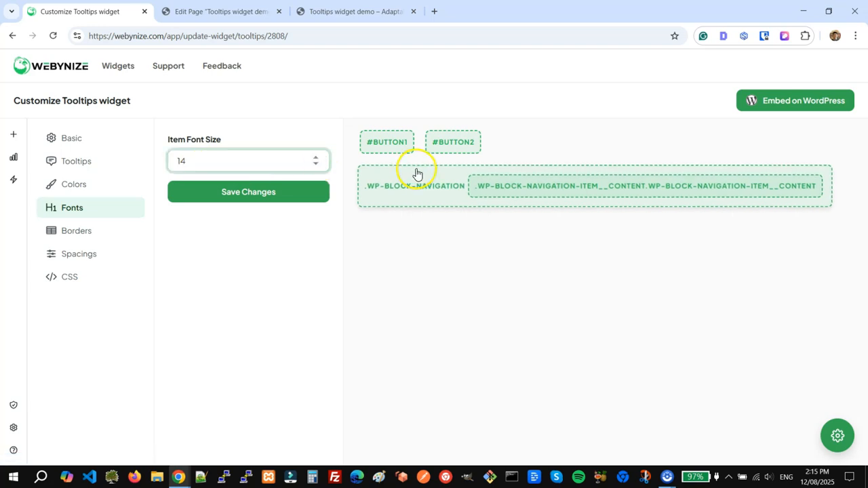
{"action": "mouse_move", "coordinate": [391, 147]}
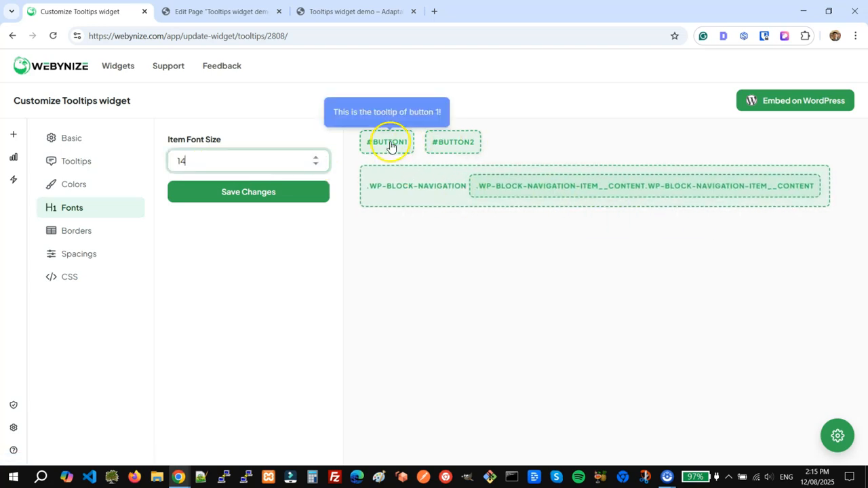
{"action": "left_click", "coordinate": [81, 237]}
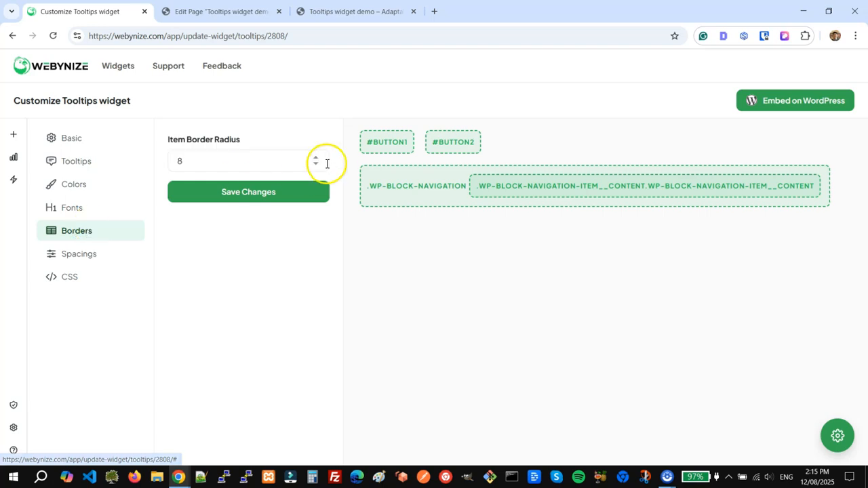
{"action": "left_click", "coordinate": [314, 167]}
{"action": "left_click", "coordinate": [314, 167]}
{"action": "left_click", "coordinate": [314, 167]}
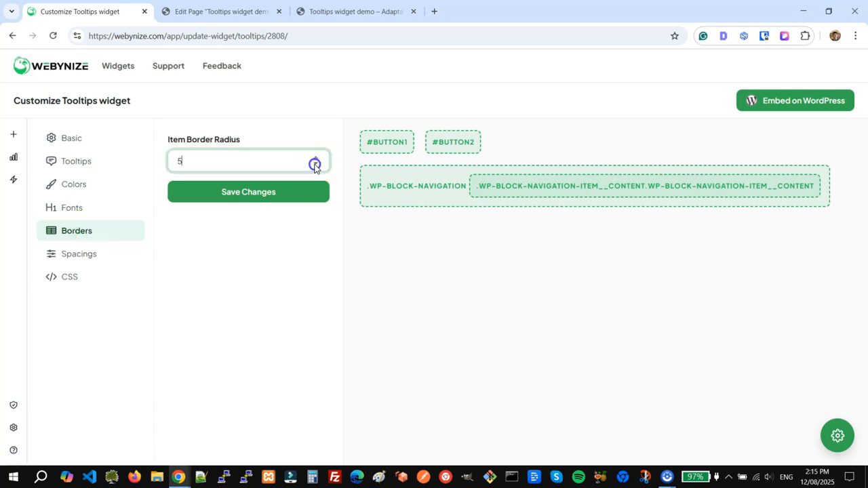
Set the tooltip item padding to 12 and save the widget changes
{"action": "mouse_move", "coordinate": [527, 188]}
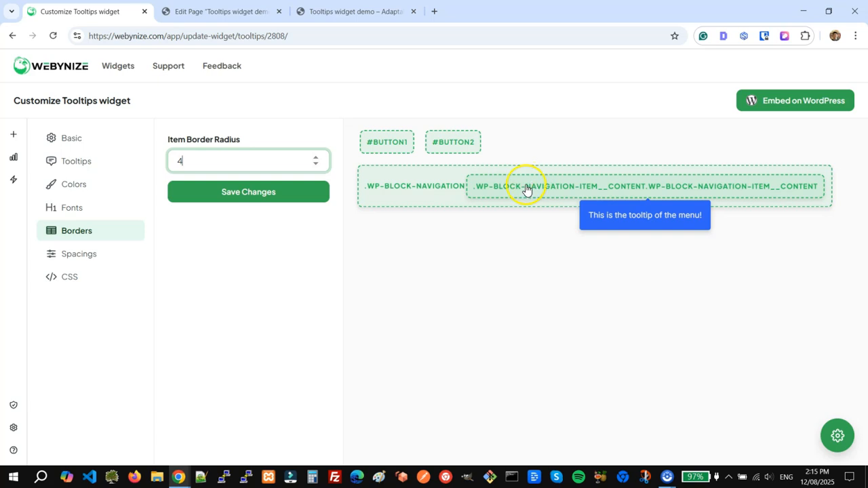
{"action": "left_click", "coordinate": [95, 254]}
{"action": "left_click", "coordinate": [314, 167]}
{"action": "left_click", "coordinate": [314, 166]}
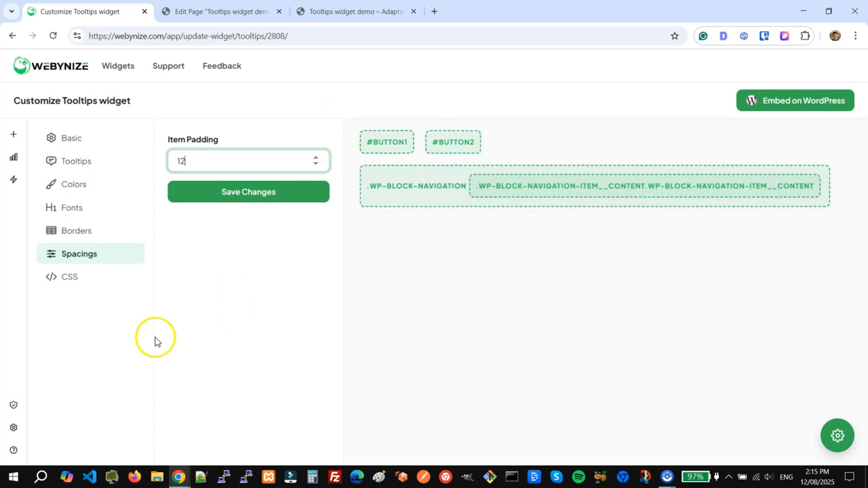
{"action": "left_click", "coordinate": [82, 279]}
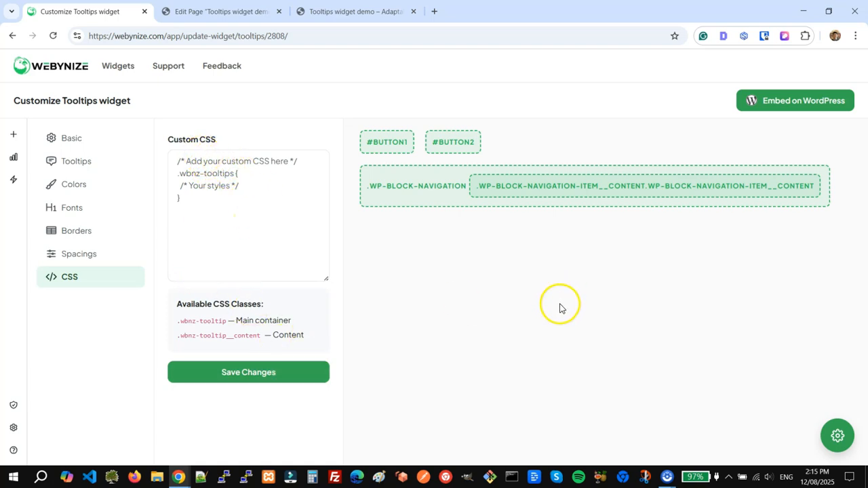
{"action": "left_click", "coordinate": [271, 377]}
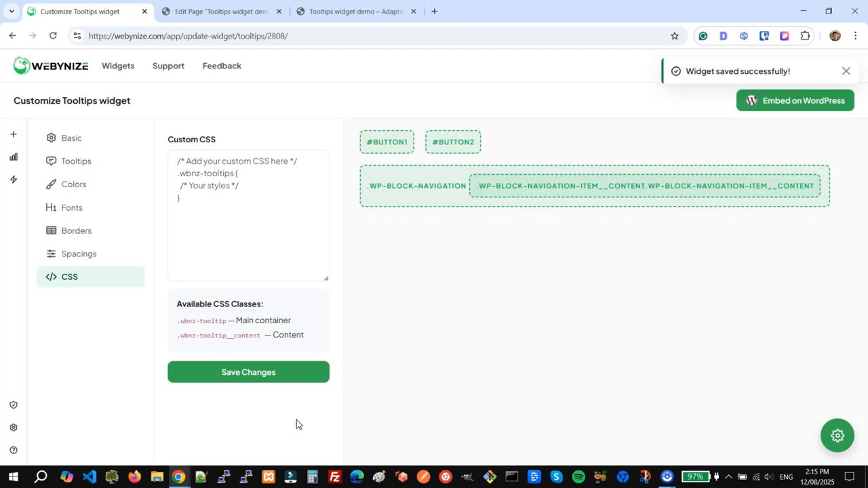
{"action": "left_click", "coordinate": [346, 12]}
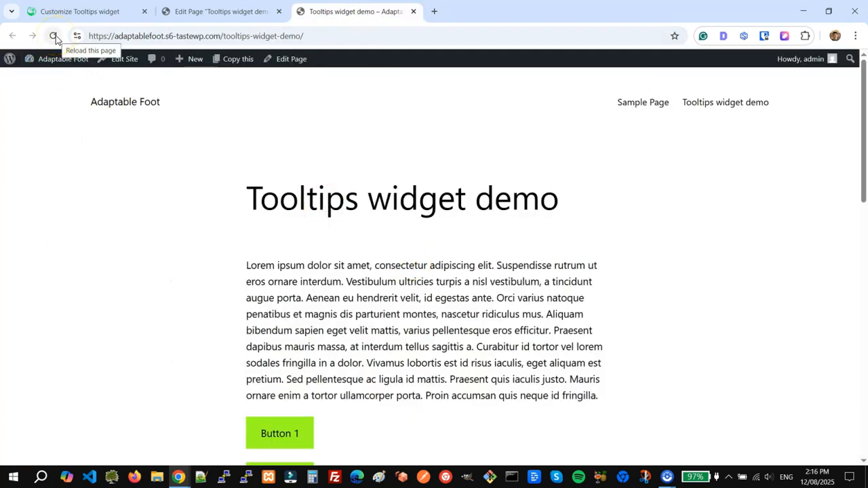
Reload the demo page and check the blue tooltips on the menu, Button 1 and Button 2
{"action": "scroll", "coordinate": [258, 265], "scroll_direction": "down", "scroll_amount": 1}
{"action": "scroll", "coordinate": [258, 265], "scroll_direction": "down", "scroll_amount": 2}
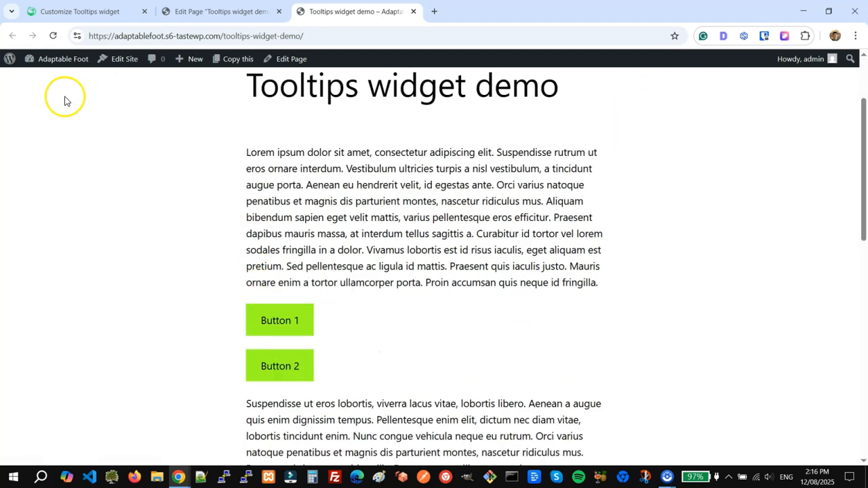
{"action": "left_click", "coordinate": [53, 36]}
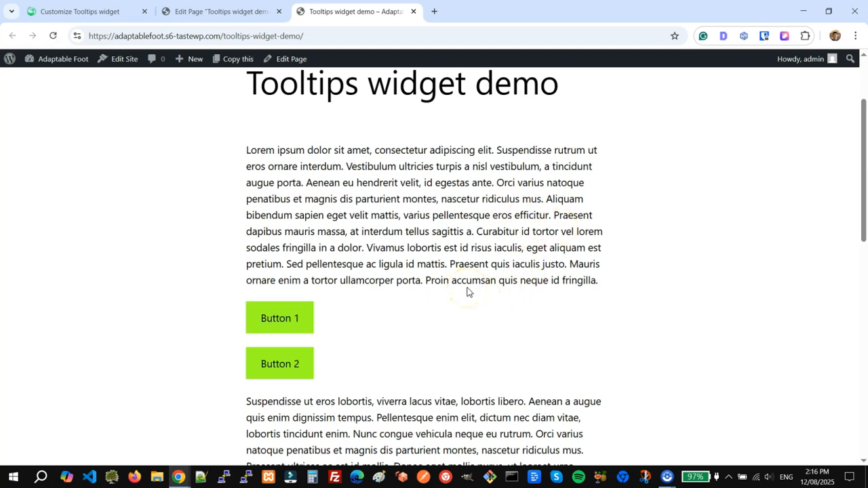
{"action": "scroll", "coordinate": [470, 279], "scroll_direction": "up", "scroll_amount": 3}
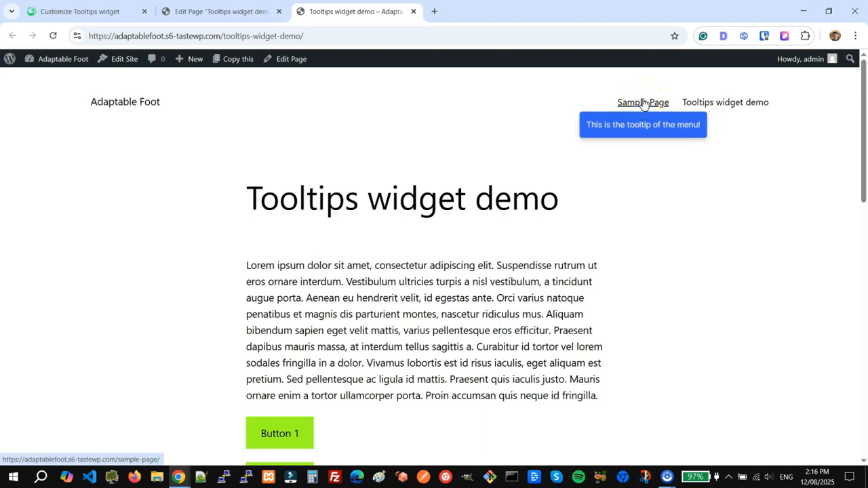
{"action": "scroll", "coordinate": [436, 300], "scroll_direction": "down", "scroll_amount": 3}
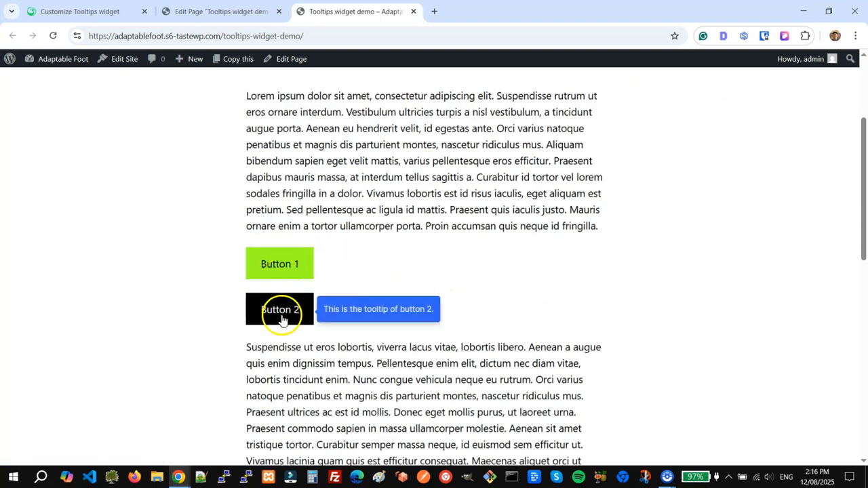
{"action": "scroll", "coordinate": [608, 209], "scroll_direction": "up", "scroll_amount": 3}
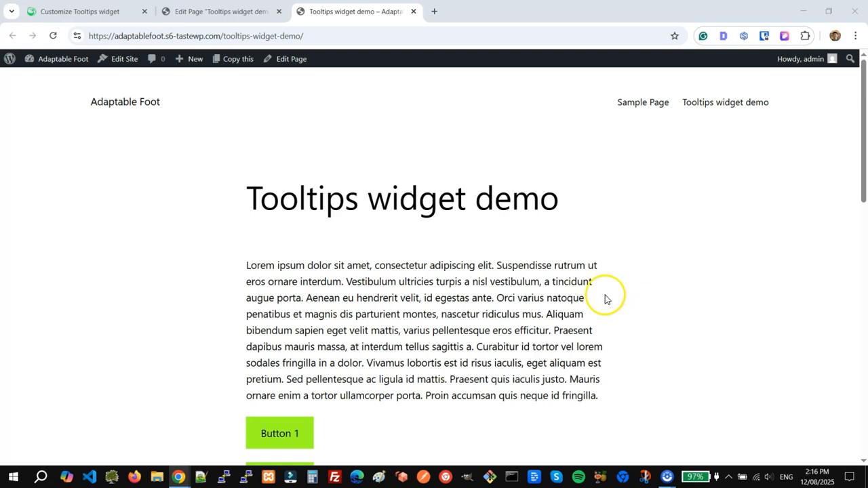
{"action": "left_click", "coordinate": [84, 12]}
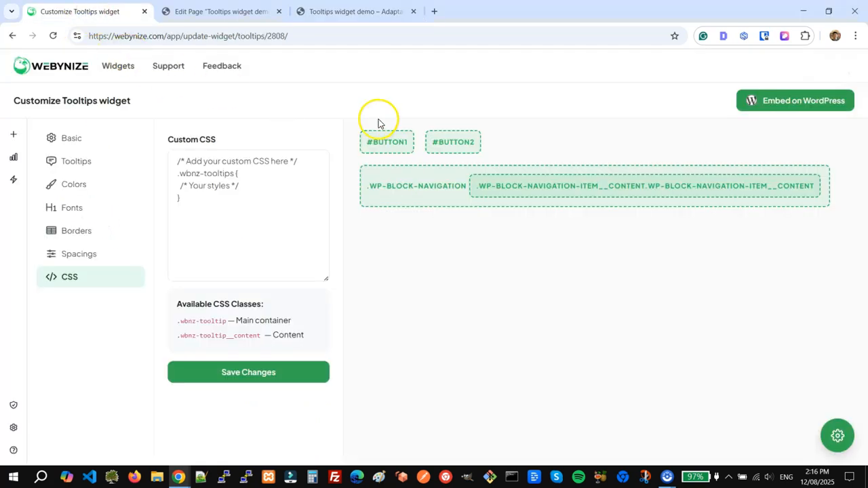
{"action": "left_click", "coordinate": [14, 158]}
{"action": "mouse_move", "coordinate": [348, 277]}
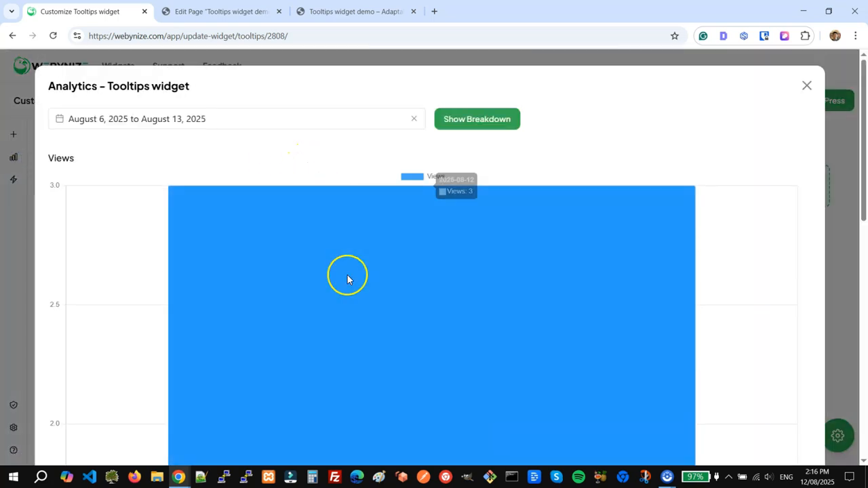
{"action": "scroll", "coordinate": [347, 276], "scroll_direction": "down", "scroll_amount": 9}
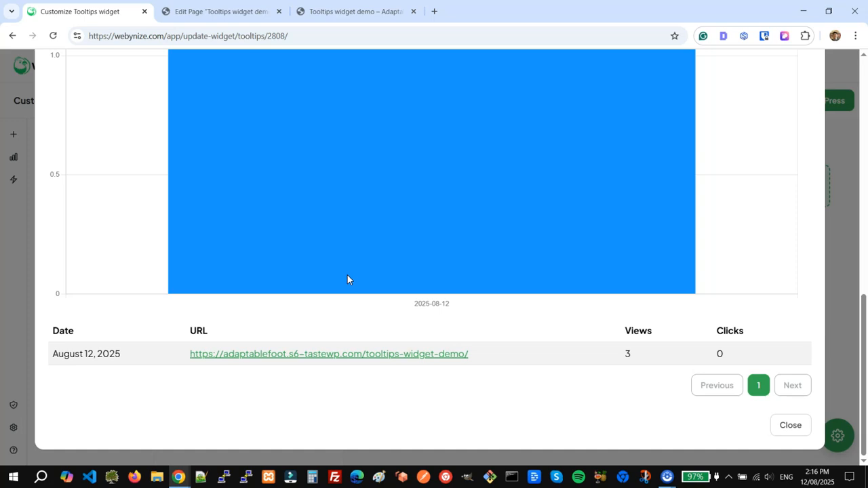
{"action": "scroll", "coordinate": [347, 276], "scroll_direction": "up", "scroll_amount": 6}
{"action": "scroll", "coordinate": [347, 279], "scroll_direction": "up", "scroll_amount": 3}
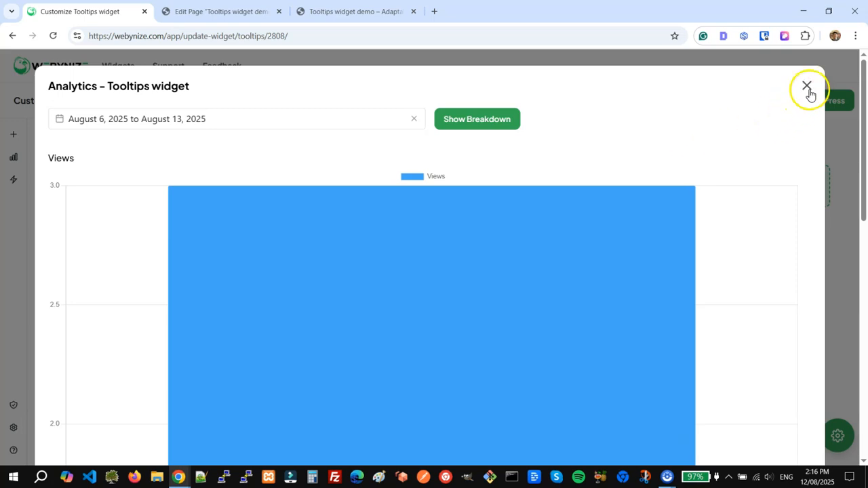
{"action": "left_click", "coordinate": [807, 88]}
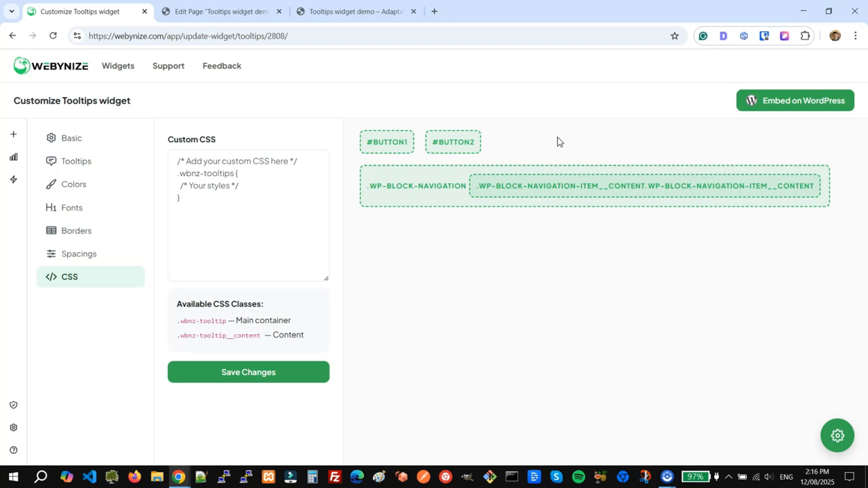
Move the sociablekit.com page into the browser tab strip as a new tab, then return to the widget editor
{"action": "left_click_drag", "start_coordinate": [447, 65], "coordinate": [454, 3]}
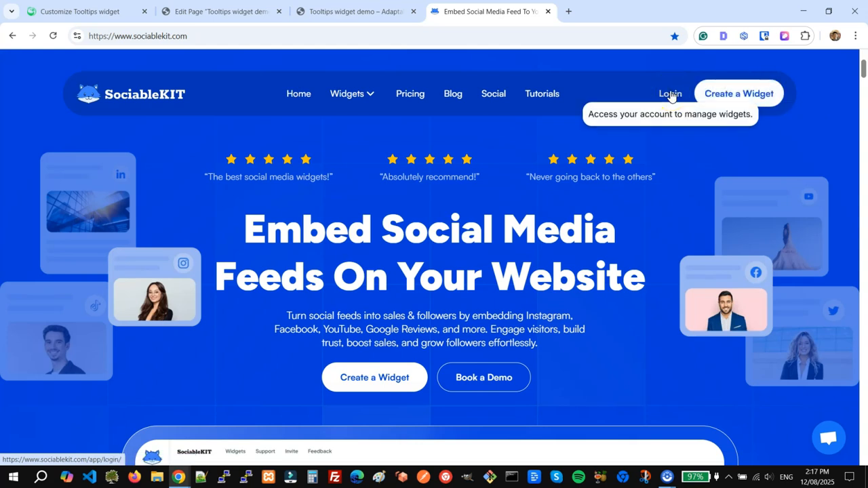
{"action": "left_click", "coordinate": [98, 10]}
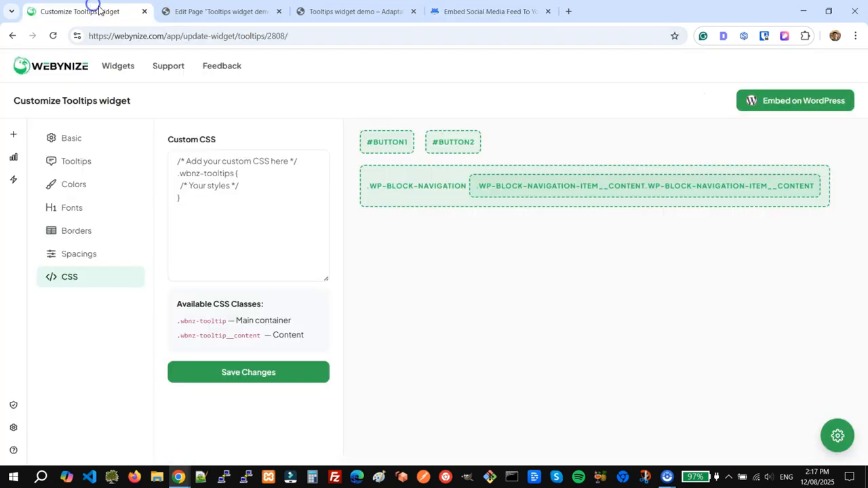